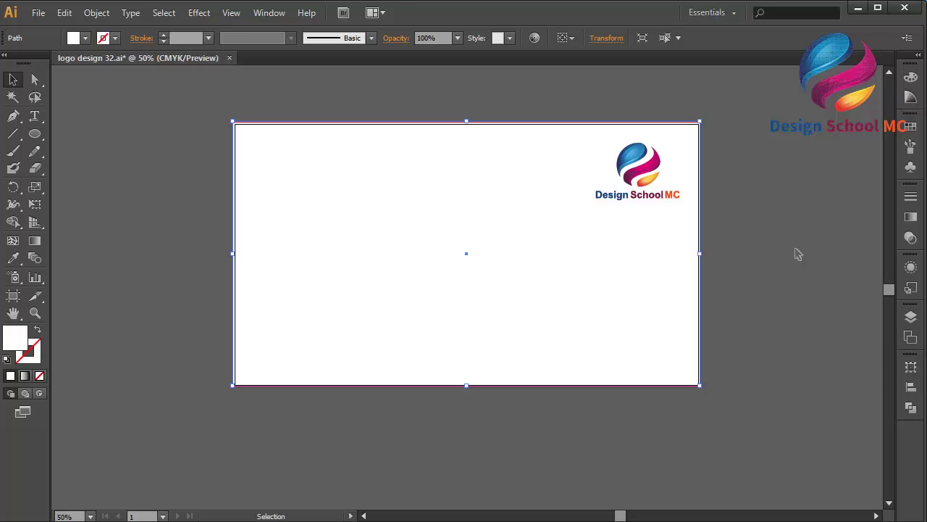
# Step: Start a new star with the Star tool and set it to 35 points (radii 25 and 50 px)
pyautogui.hotkey('ctrl', '=')
pyautogui.moveTo(43, 139); pyautogui.dragTo(102, 201)
pyautogui.click(325, 244)
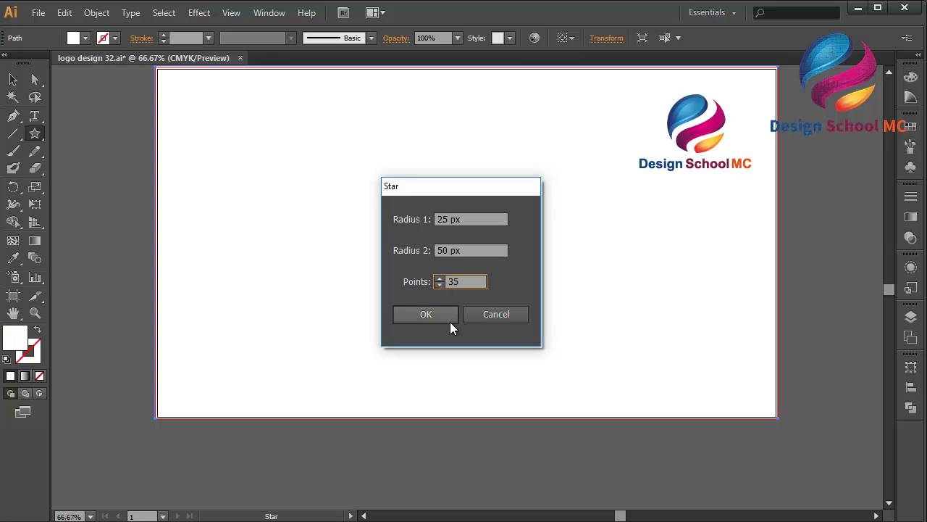
# Step: Adjust the Star dialog radii and create the 35-point star
pyautogui.click(470, 219)
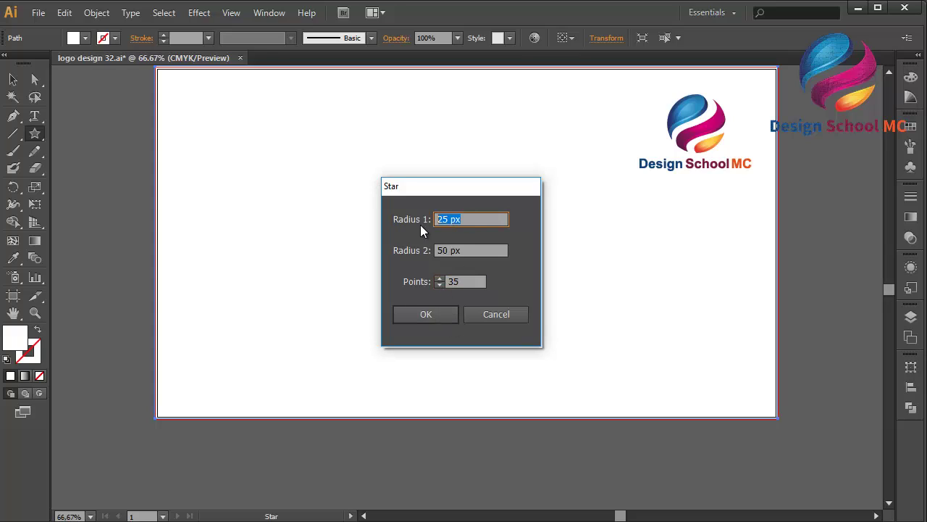
pyautogui.click(452, 250)
pyautogui.moveTo(443, 251); pyautogui.dragTo(433, 253)
pyautogui.click(464, 252)
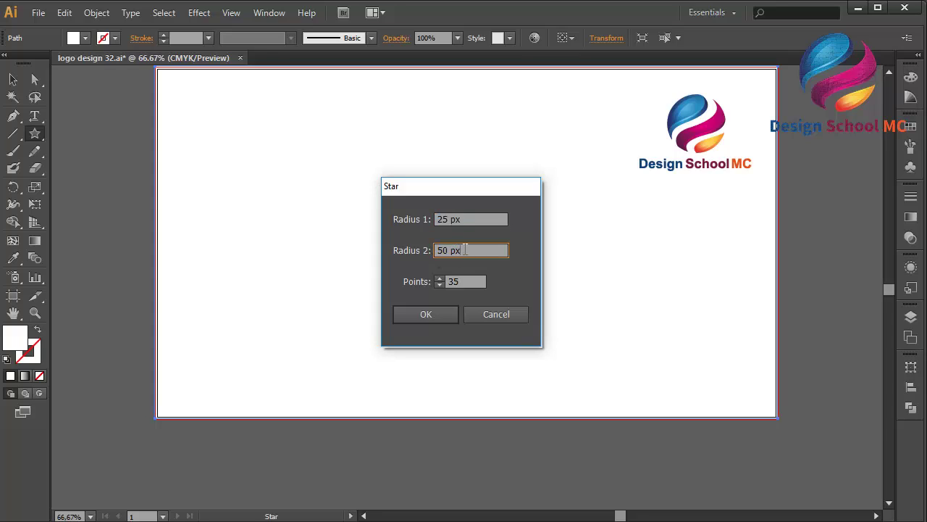
pyautogui.click(436, 317)
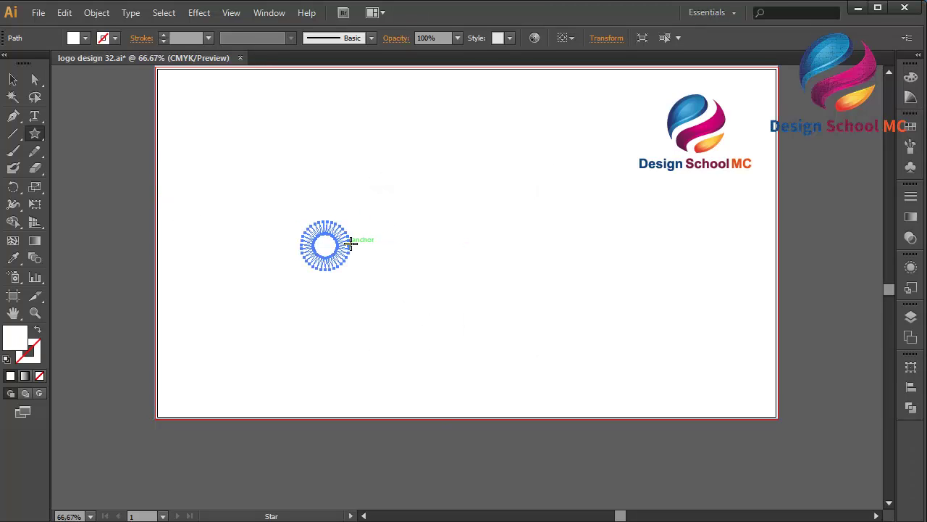
# Step: Recreate the star with Radius 1 at 45 px and scale it up to about 636 px
pyautogui.hotkey('ctrl', 'z')
pyautogui.click(351, 243)
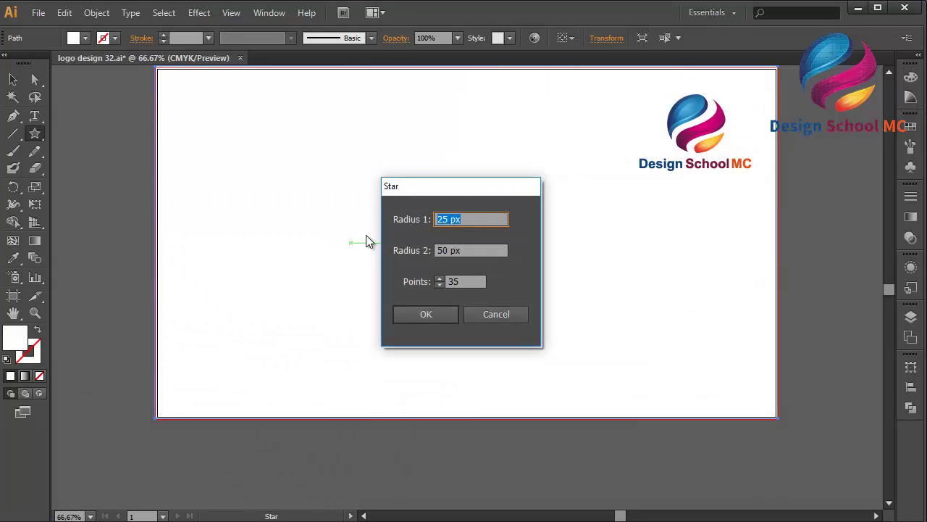
pyautogui.write('45')
pyautogui.click(425, 326)
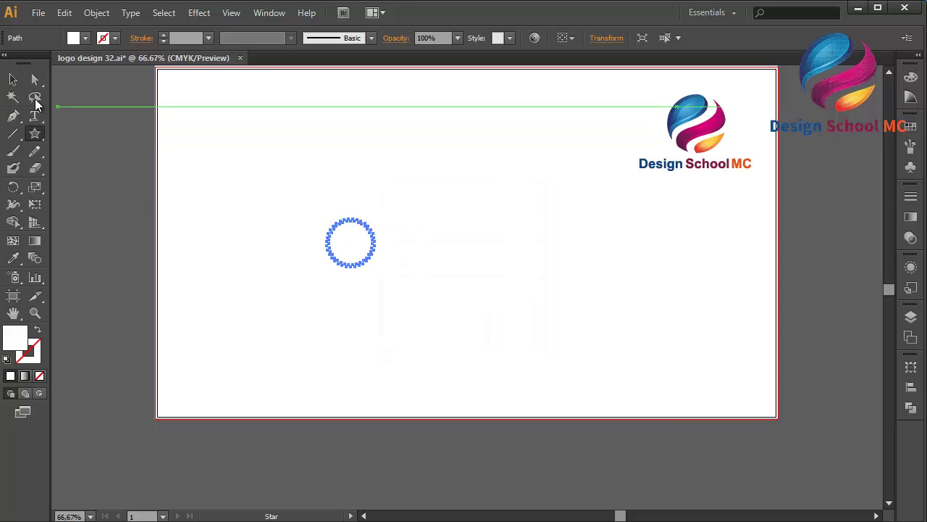
pyautogui.click(11, 81)
pyautogui.moveTo(376, 243); pyautogui.dragTo(615, 265)
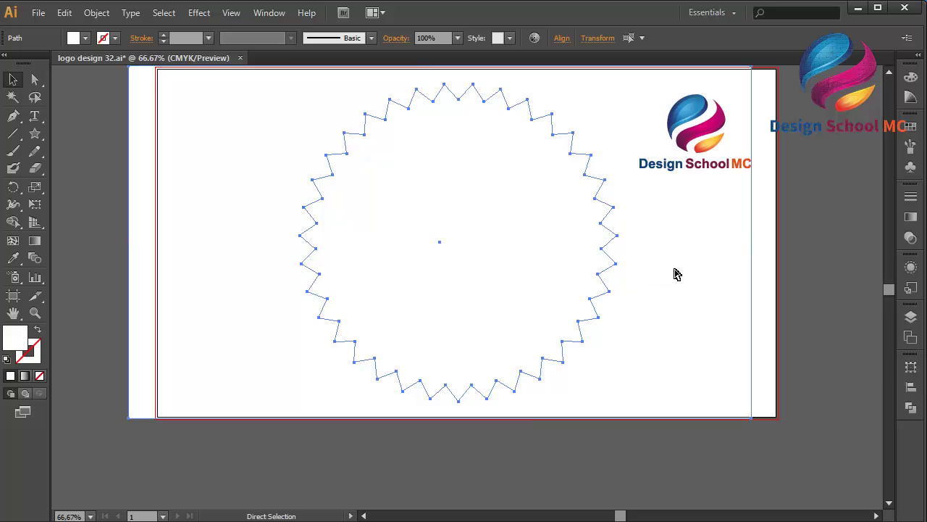
# Step: Shift the star slightly up-left and fill it dark brown 3F1900
pyautogui.click(819, 334)
pyautogui.click(367, 284)
pyautogui.moveTo(459, 219); pyautogui.dragTo(440, 215)
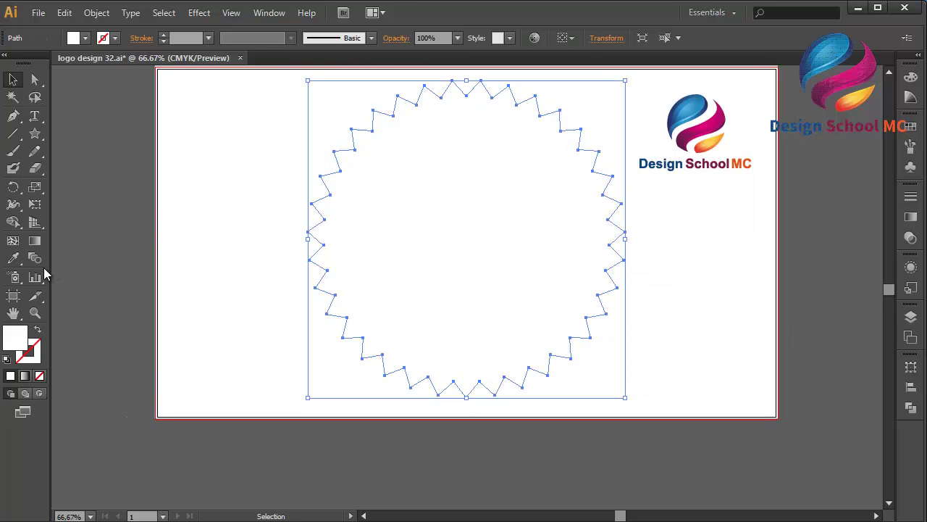
pyautogui.doubleClick(15, 350)
pyautogui.moveTo(210, 325); pyautogui.dragTo(244, 334)
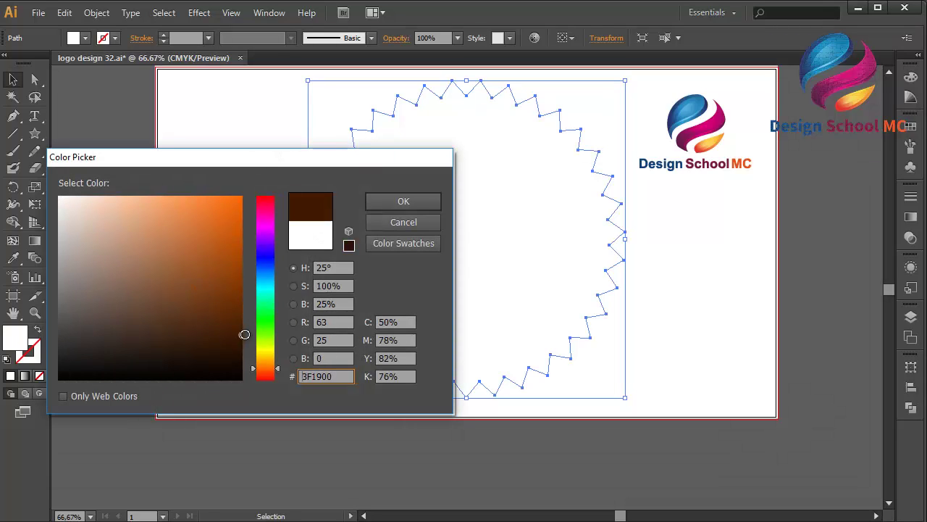
pyautogui.doubleClick(346, 376)
pyautogui.click(403, 201)
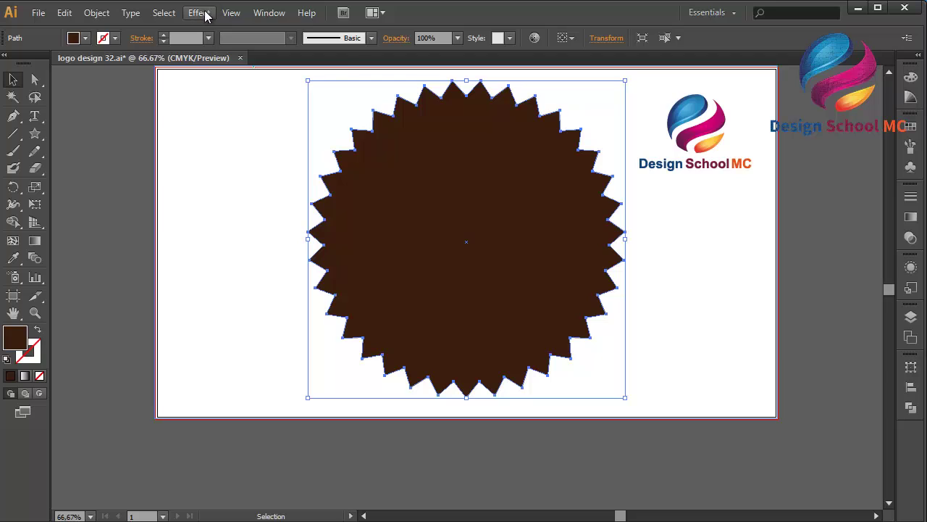
# Step: Apply a Round Corners effect with a 20 px radius to scallop the star's points
pyautogui.click(202, 13)
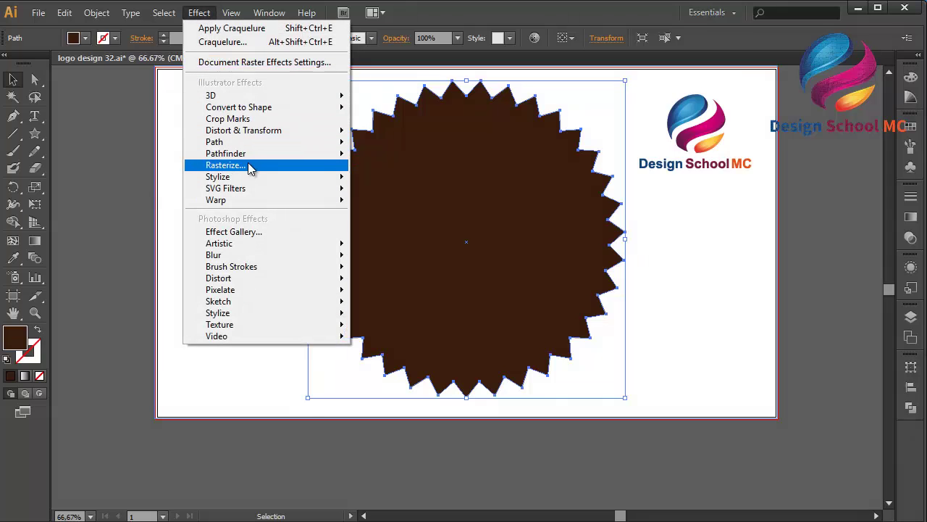
pyautogui.moveTo(252, 182)
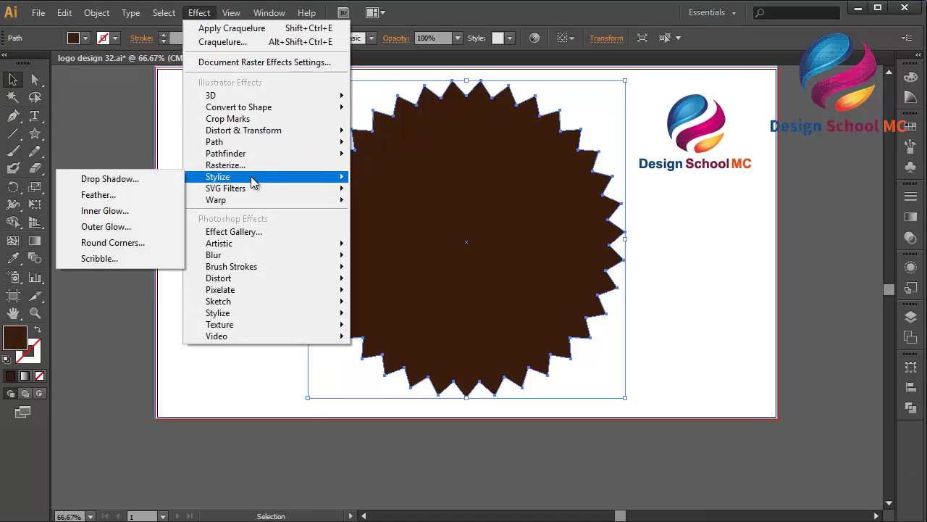
pyautogui.click(139, 243)
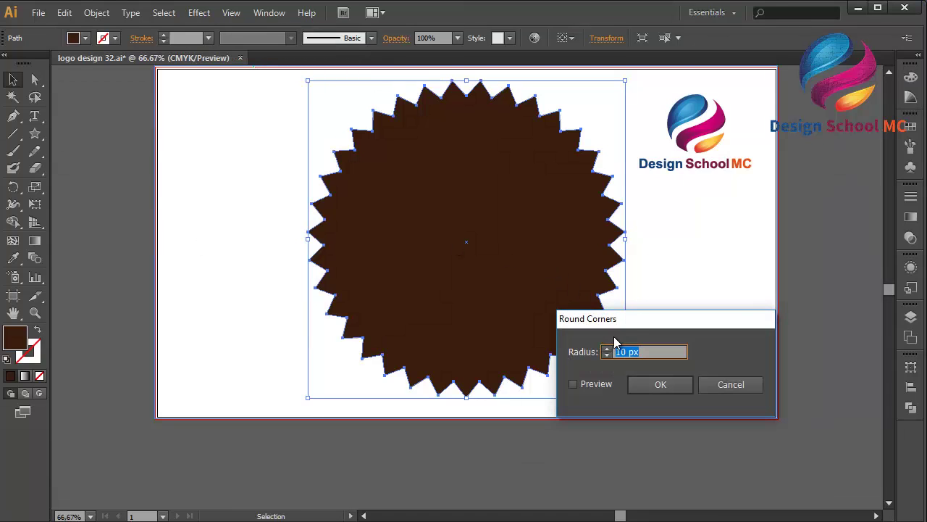
pyautogui.moveTo(632, 323); pyautogui.dragTo(726, 314)
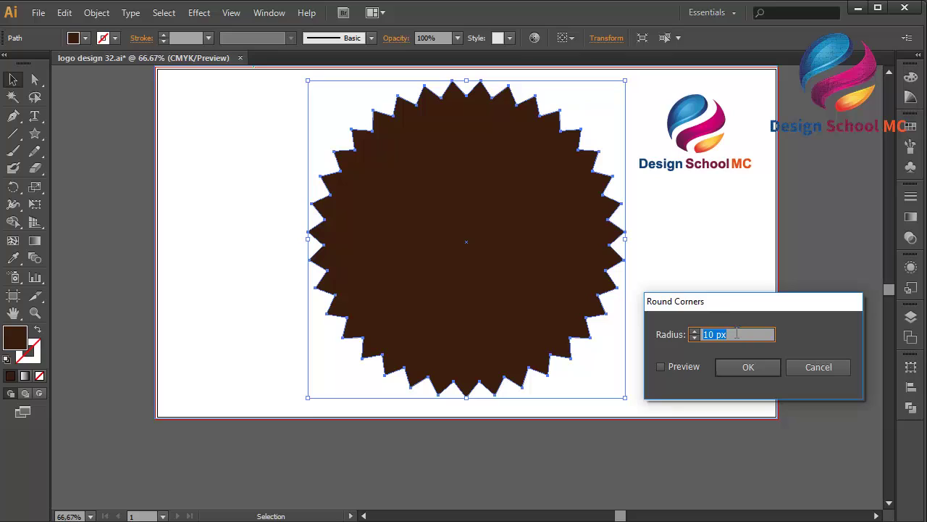
pyautogui.write('20')
pyautogui.click(660, 366)
pyautogui.click(749, 367)
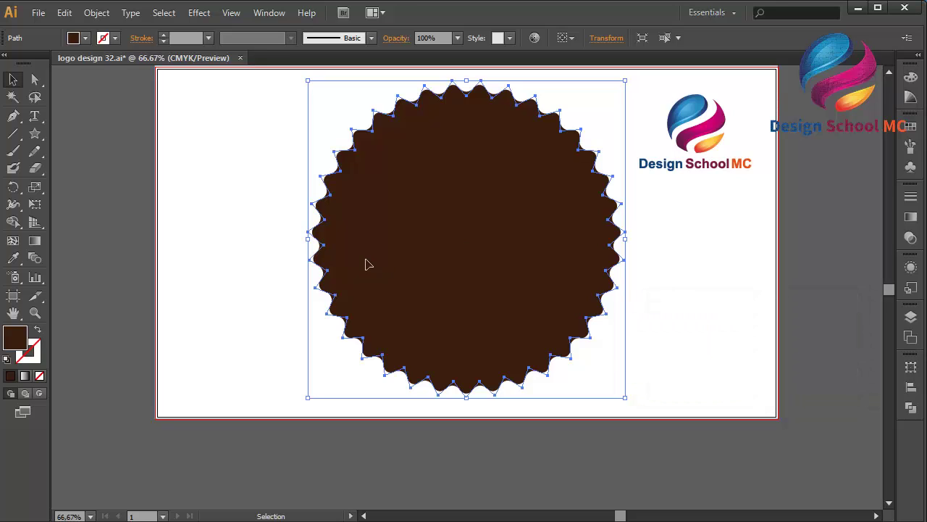
# Step: Draw a circle over the badge, enlarge it to about 559 px and centre it
pyautogui.click(145, 145)
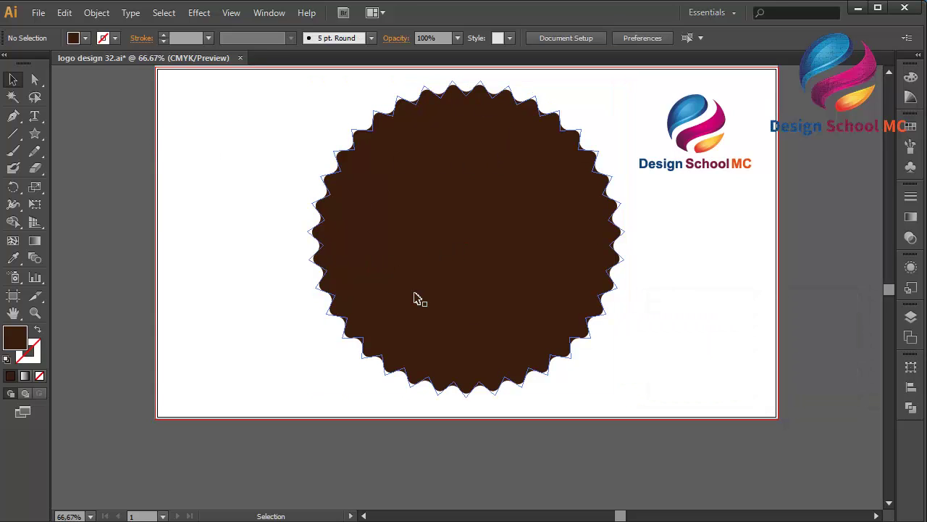
pyautogui.moveTo(36, 135); pyautogui.dragTo(81, 165)
pyautogui.moveTo(209, 181); pyautogui.dragTo(426, 399)
pyautogui.press('v')
pyautogui.moveTo(387, 305); pyautogui.dragTo(475, 271)
pyautogui.moveTo(468, 134); pyautogui.dragTo(466, 103)
pyautogui.moveTo(468, 350); pyautogui.dragTo(468, 374)
pyautogui.moveTo(473, 284)
pyautogui.mouseDown()
pyautogui.moveTo(473, 276)
pyautogui.moveTo(464, 282)
pyautogui.moveTo(484, 282)
pyautogui.moveTo(476, 273)
pyautogui.moveTo(476, 283)
pyautogui.mouseUp()
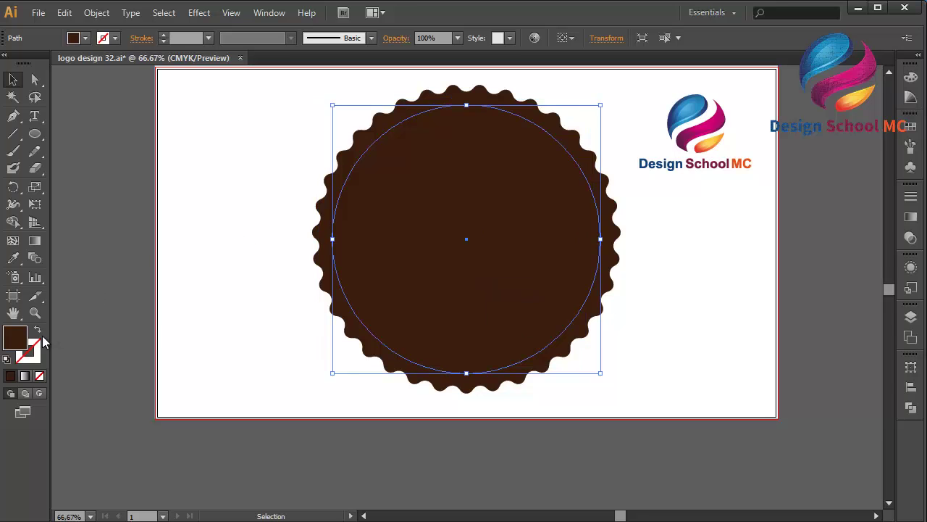
# Step: Fill the circle white
pyautogui.doubleClick(16, 345)
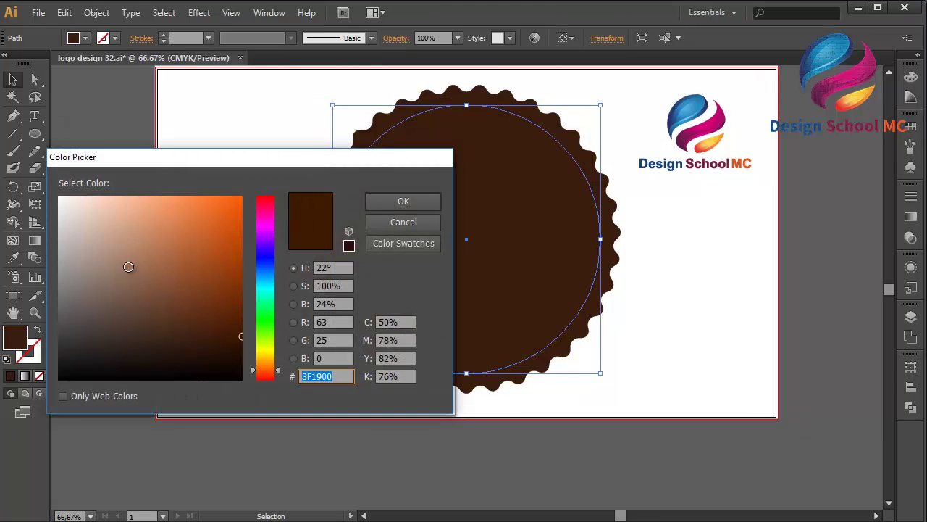
pyautogui.moveTo(128, 265); pyautogui.dragTo(44, 177)
pyautogui.click(384, 207)
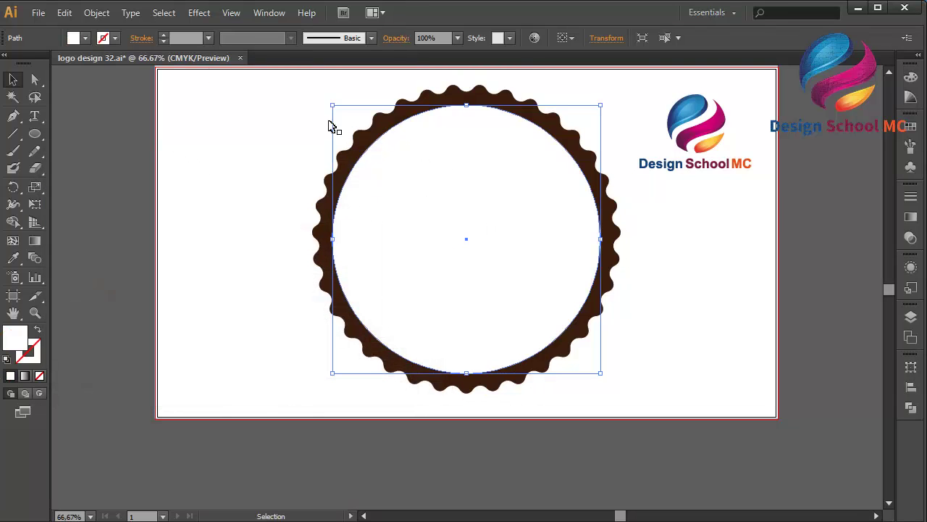
# Step: Copy the white circle, paste it in front and shrink the copy slightly
pyautogui.click(65, 13)
pyautogui.click(89, 83)
pyautogui.click(65, 12)
pyautogui.click(104, 114)
pyautogui.moveTo(463, 103)
pyautogui.mouseDown()
pyautogui.moveTo(518, 108)
pyautogui.moveTo(467, 105)
pyautogui.moveTo(469, 121)
pyautogui.mouseUp()
pyautogui.moveTo(466, 373); pyautogui.dragTo(465, 359)
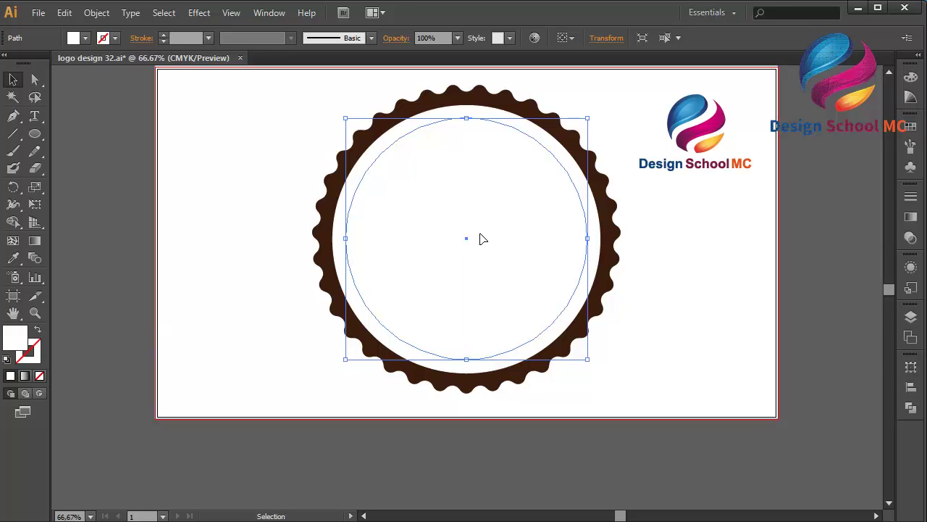
# Step: Copy the outer scalloped shape's fill hex value 3B1D0E
pyautogui.click(325, 244)
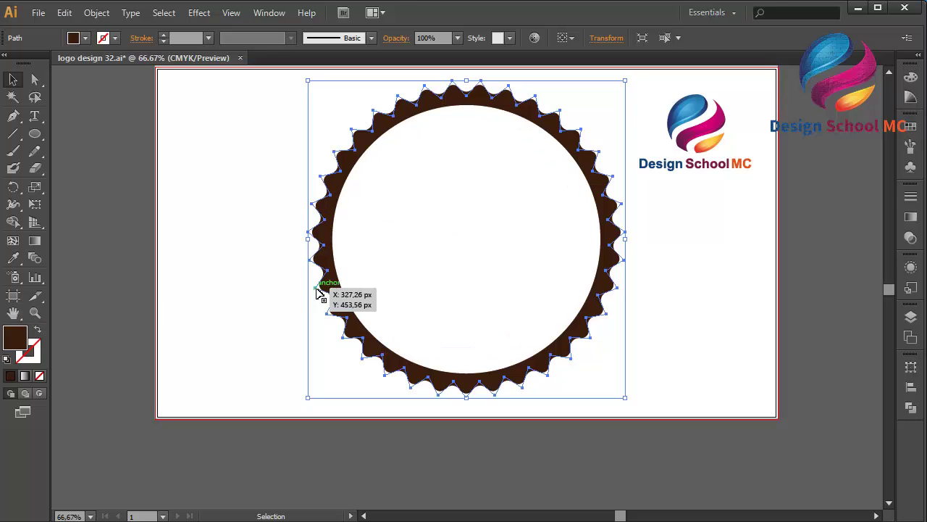
pyautogui.doubleClick(16, 337)
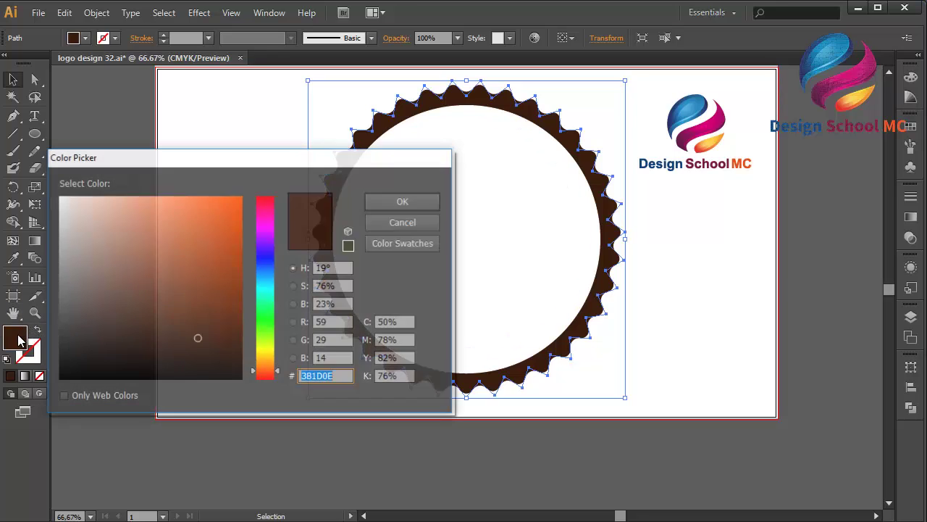
pyautogui.rightClick(319, 378)
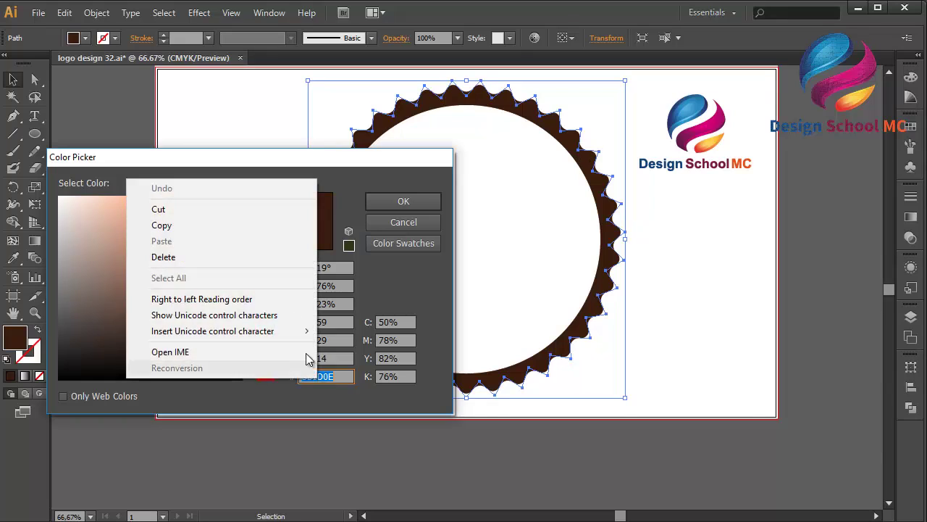
pyautogui.click(237, 223)
pyautogui.click(396, 227)
# Step: Fill the smaller inner circle with the pasted dark brown 3B1D0E
pyautogui.click(457, 248)
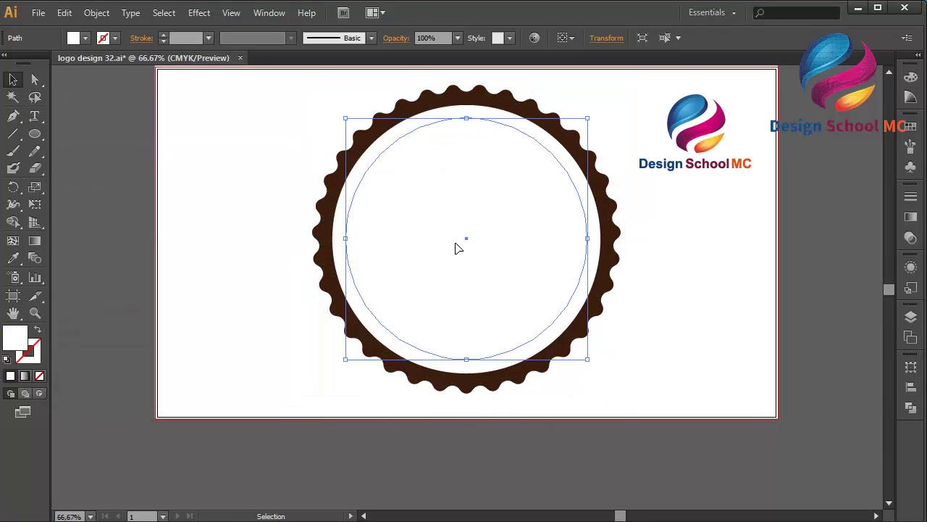
pyautogui.doubleClick(16, 345)
pyautogui.rightClick(341, 376)
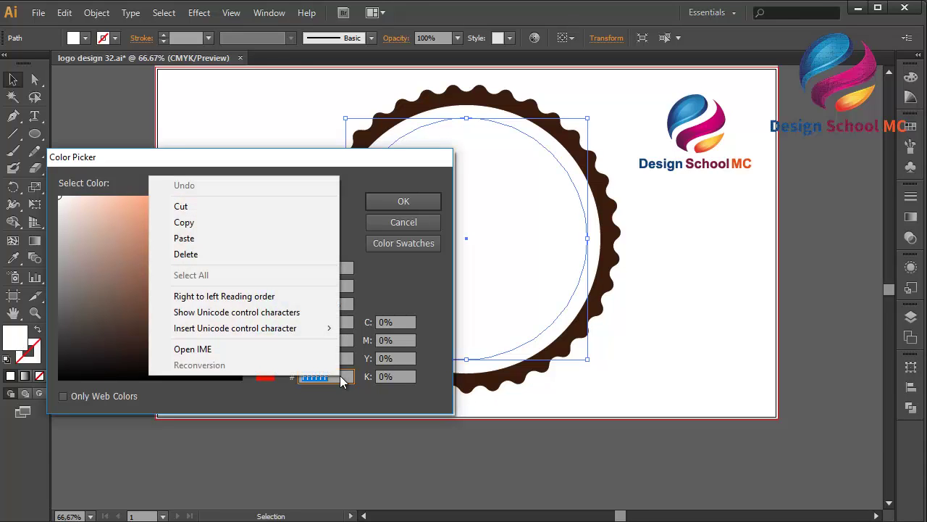
pyautogui.click(280, 240)
pyautogui.click(390, 207)
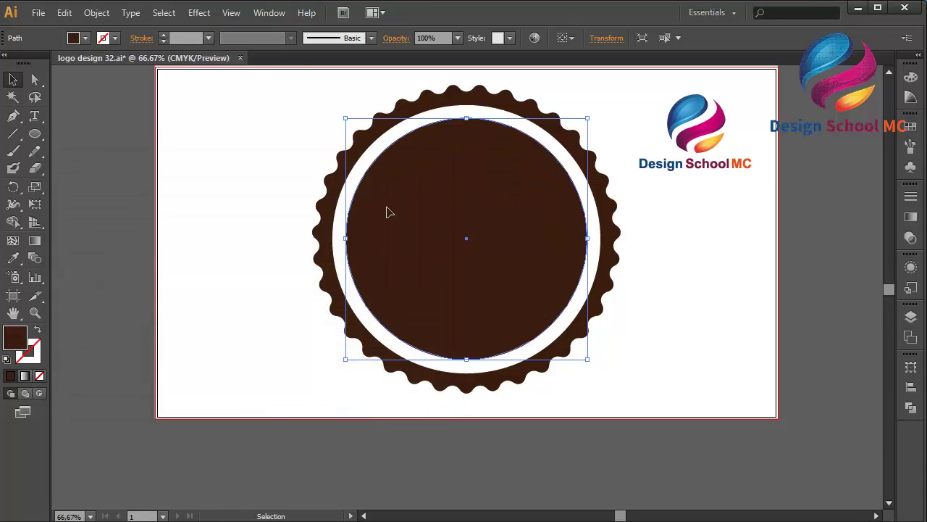
pyautogui.click(290, 399)
pyautogui.moveTo(34, 133); pyautogui.dragTo(123, 136)
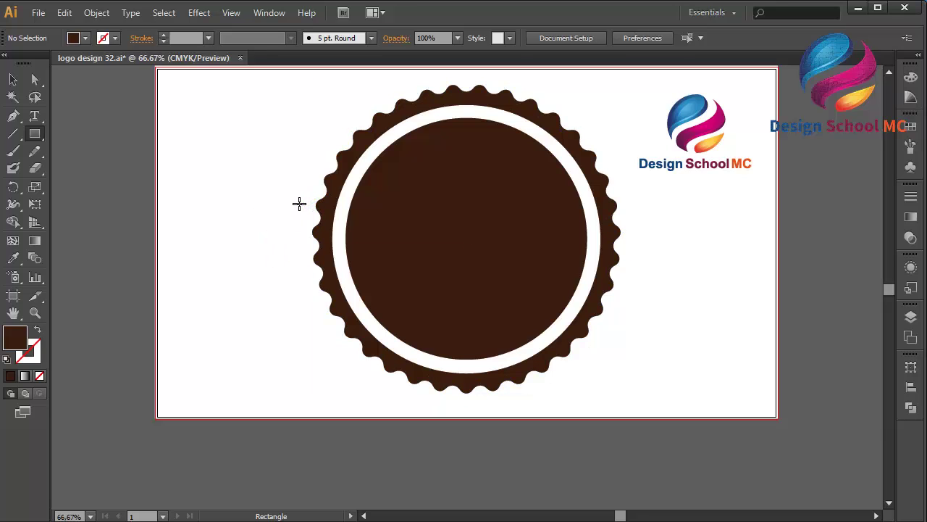
# Step: Draw a long bar across the badge's middle, position it and fill it white
pyautogui.moveTo(270, 207); pyautogui.dragTo(688, 273)
pyautogui.click(14, 82)
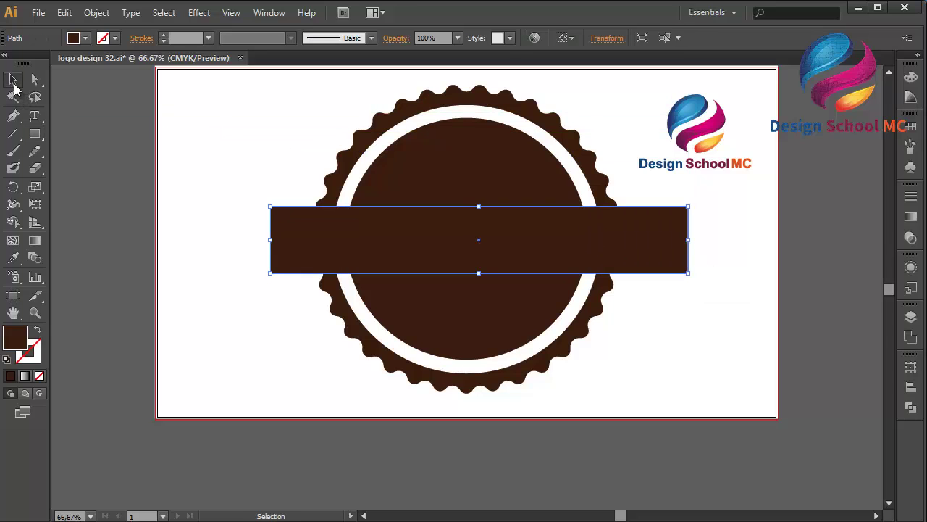
pyautogui.moveTo(505, 246)
pyautogui.mouseDown()
pyautogui.moveTo(493, 248)
pyautogui.moveTo(489, 224)
pyautogui.moveTo(506, 252)
pyautogui.moveTo(496, 250)
pyautogui.mouseUp()
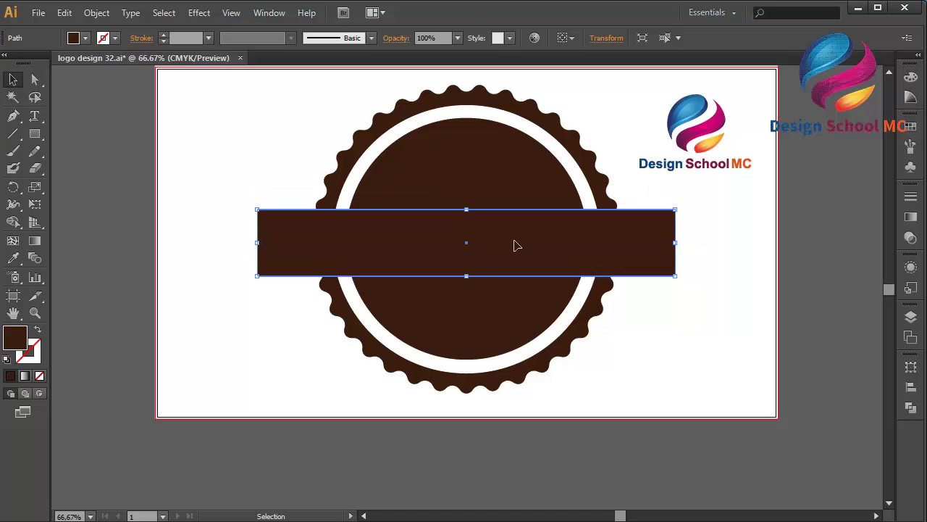
pyautogui.press('Down')
pyautogui.press('Down')
pyautogui.press('Down')
pyautogui.press('Down')
pyautogui.press('Down')
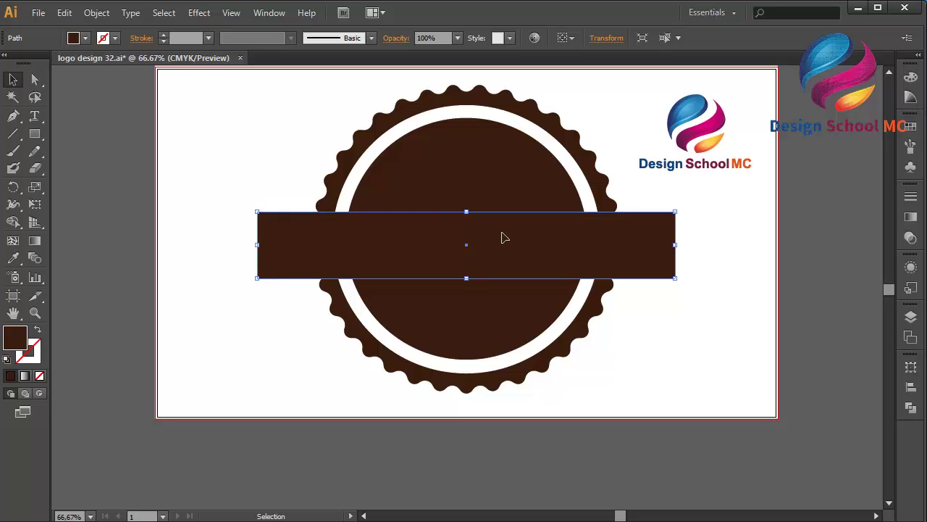
pyautogui.doubleClick(17, 337)
pyautogui.moveTo(92, 269); pyautogui.dragTo(45, 182)
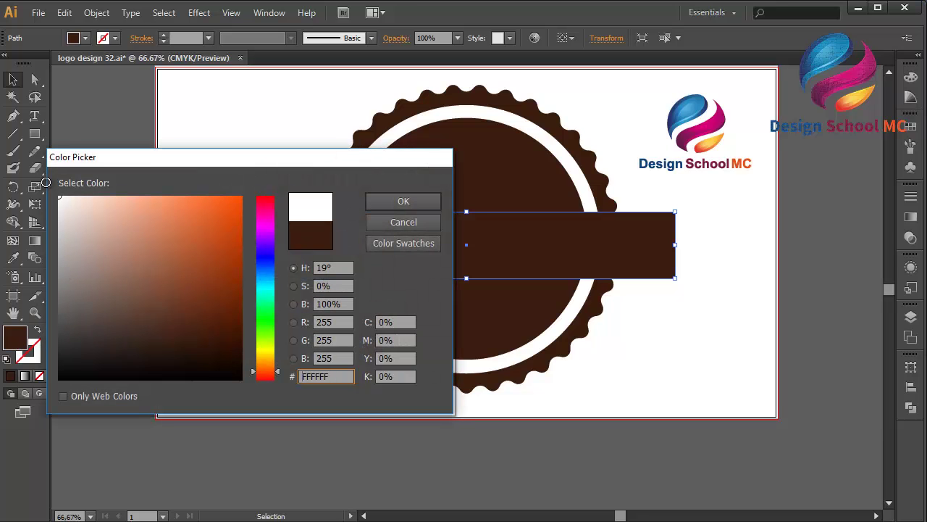
pyautogui.click(403, 201)
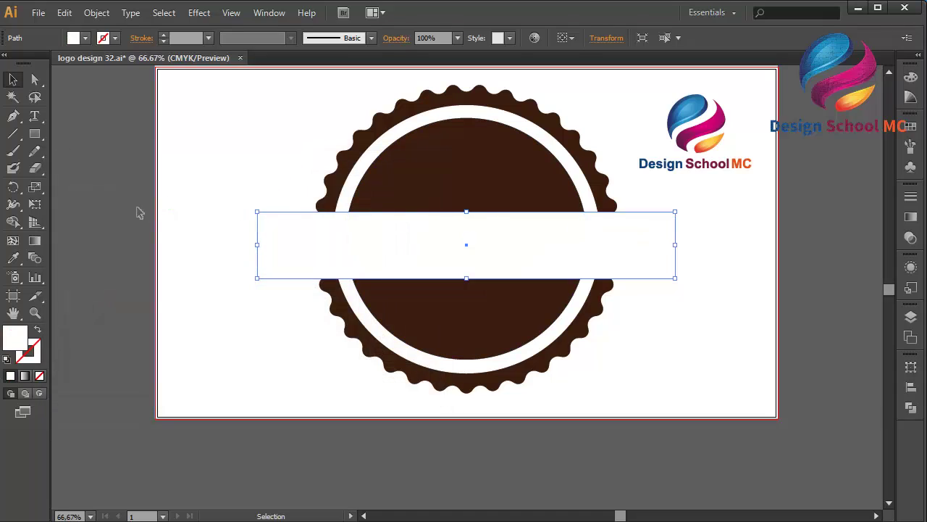
pyautogui.click(127, 212)
# Step: Draw a small 39 px square on the artboard's left side
pyautogui.click(13, 116)
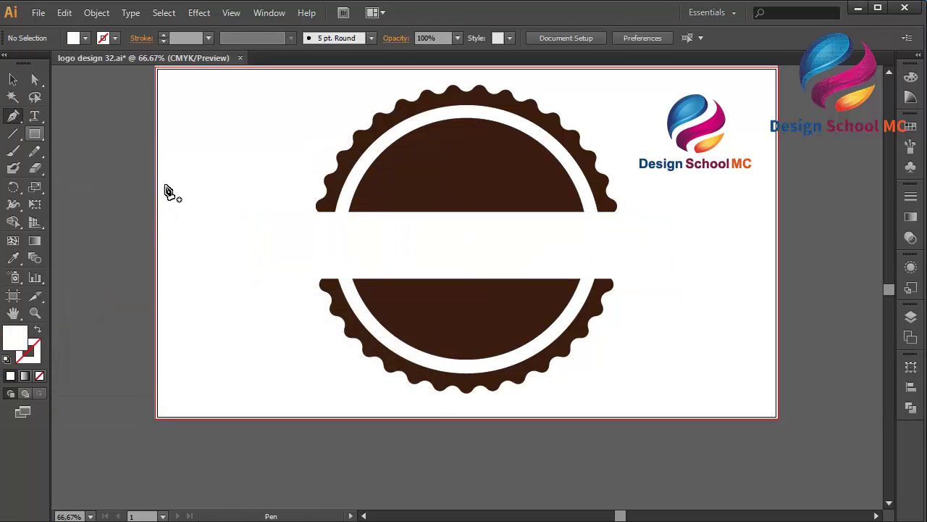
pyautogui.moveTo(35, 134); pyautogui.dragTo(70, 141)
pyautogui.moveTo(181, 190); pyautogui.dragTo(201, 210)
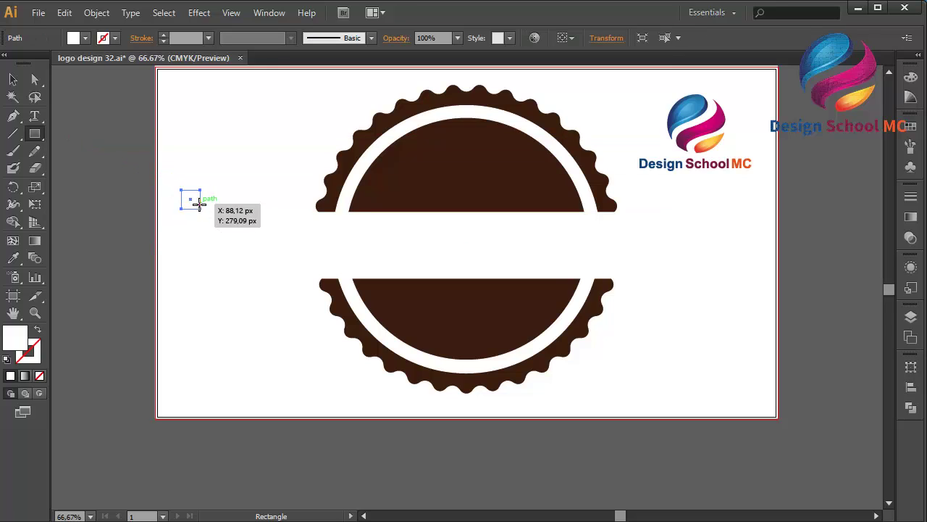
# Step: Fill the square dark brown 3B1D0E, move it beside the banner's left end and widen it
pyautogui.doubleClick(18, 347)
pyautogui.rightClick(311, 376)
pyautogui.click(258, 239)
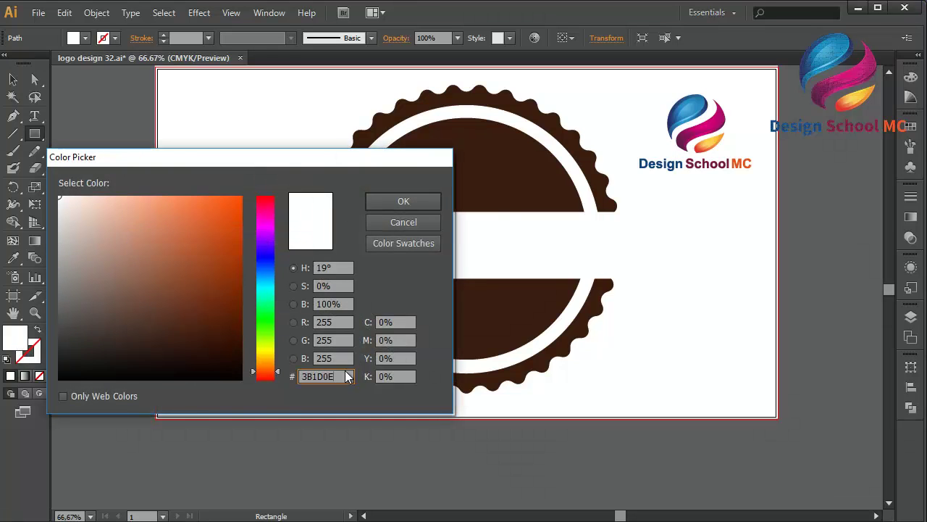
pyautogui.click(404, 202)
pyautogui.click(13, 79)
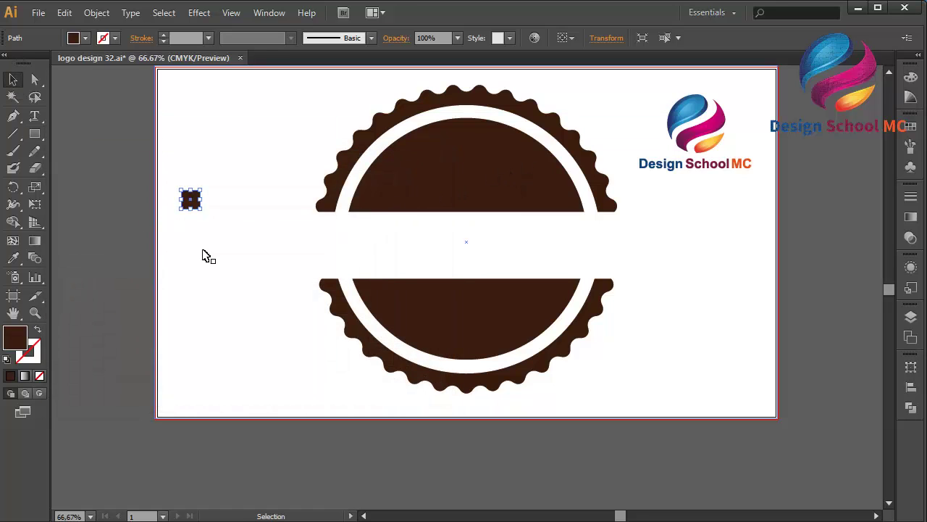
pyautogui.moveTo(191, 199); pyautogui.dragTo(298, 245)
pyautogui.moveTo(289, 245); pyautogui.dragTo(274, 245)
pyautogui.click(94, 193)
# Step: Draw a triangle on the square's left side and cut it out with Pathfinder Minus Front
pyautogui.click(15, 117)
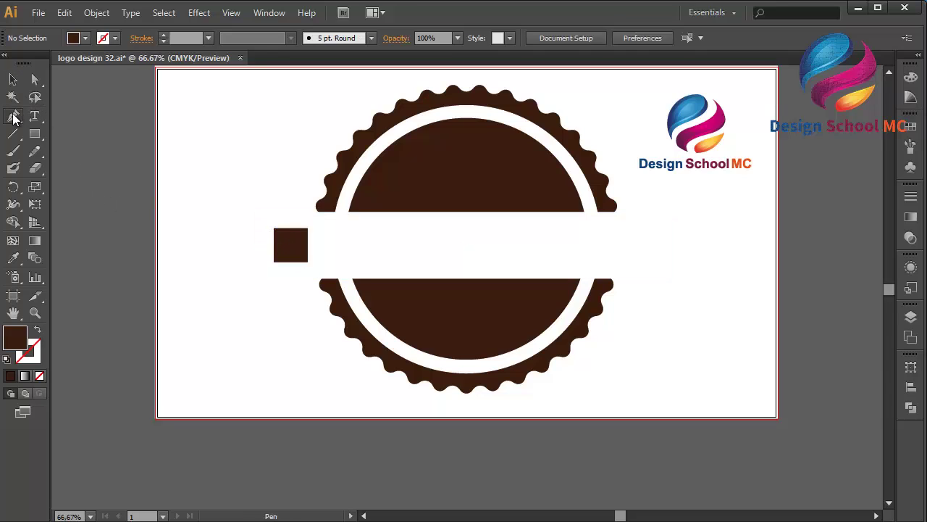
pyautogui.moveTo(276, 234); pyautogui.dragTo(295, 251)
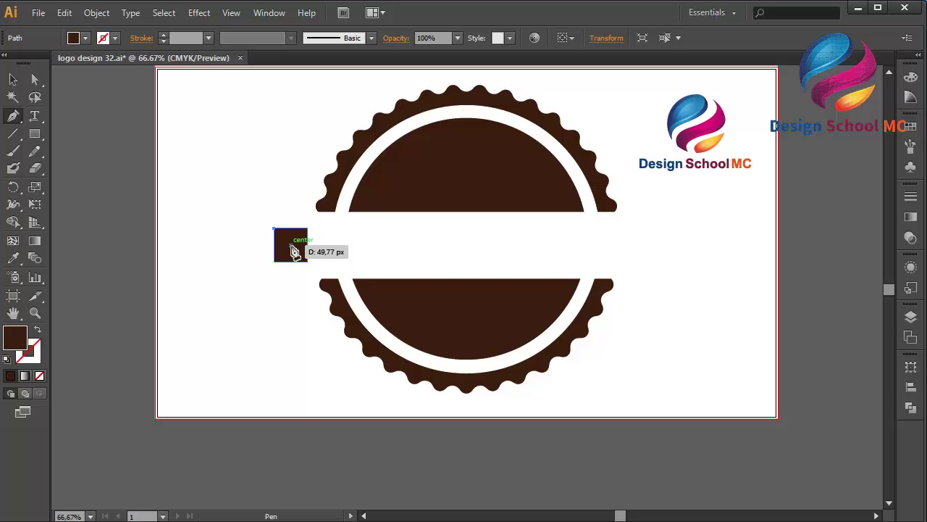
pyautogui.click(274, 261)
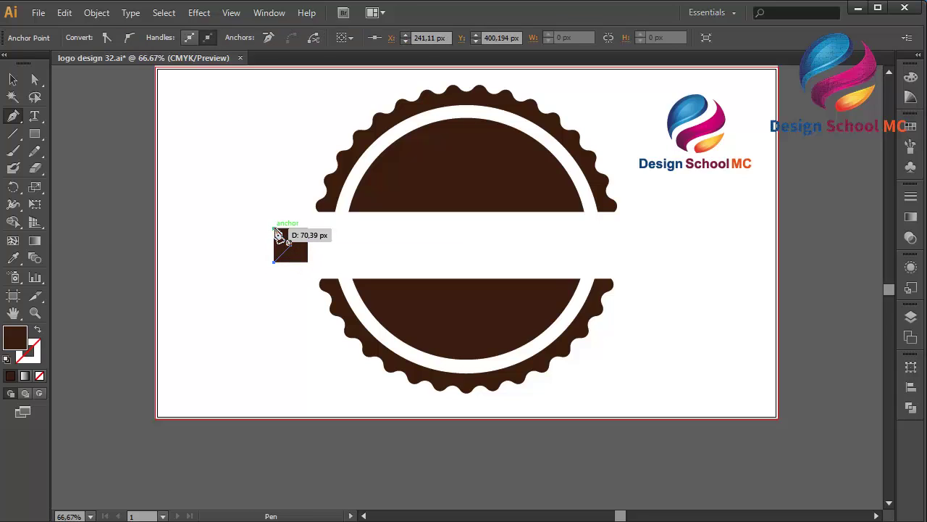
pyautogui.moveTo(273, 230); pyautogui.dragTo(290, 245)
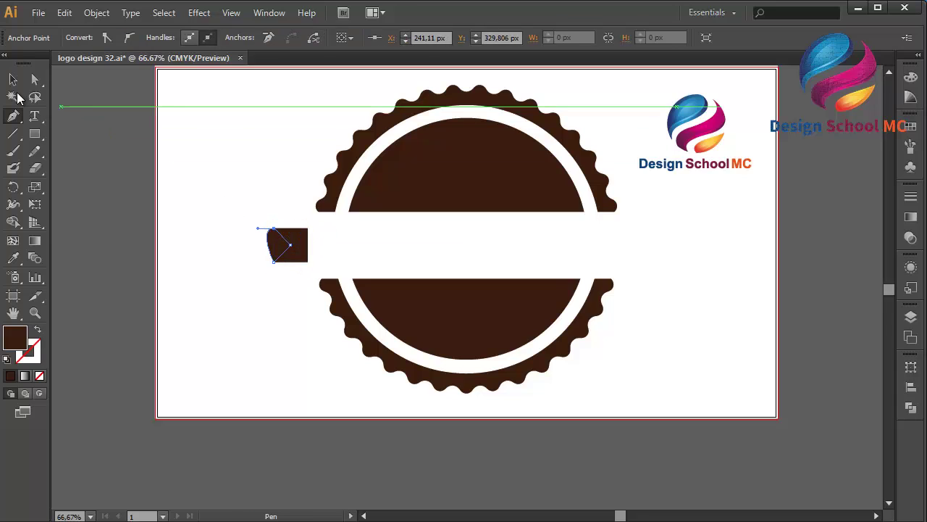
pyautogui.click(14, 81)
pyautogui.click(300, 258)
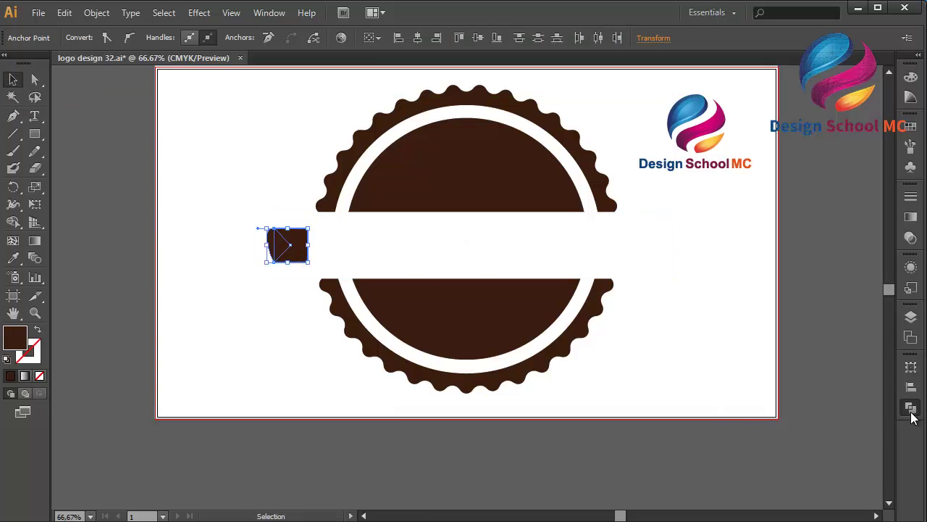
pyautogui.click(911, 410)
pyautogui.click(768, 391)
pyautogui.click(869, 356)
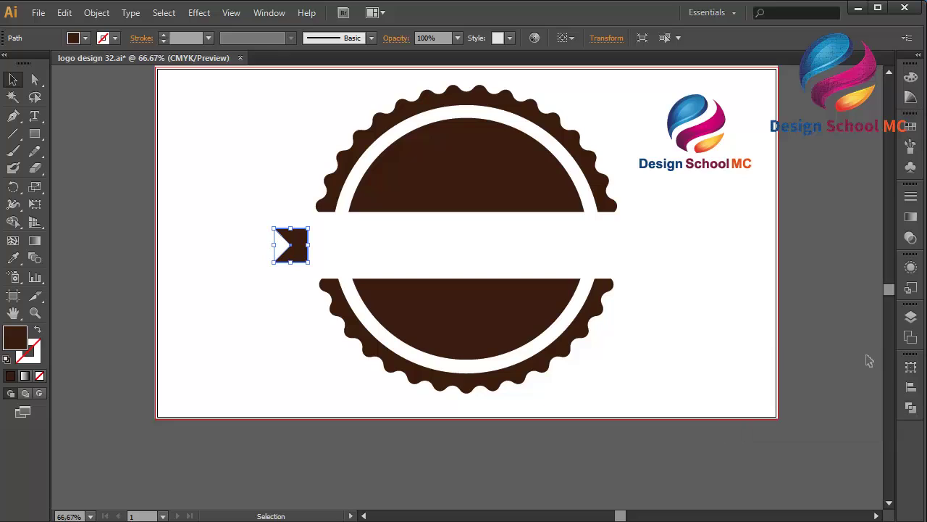
pyautogui.click(137, 224)
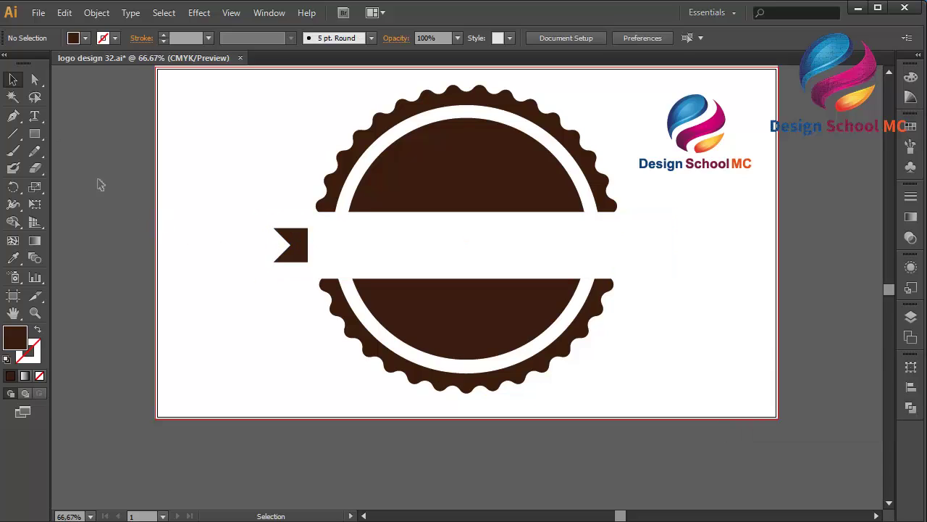
# Step: Draw a triangular tip on the notched piece's right and merge them with Pathfinder Unite
pyautogui.click(15, 114)
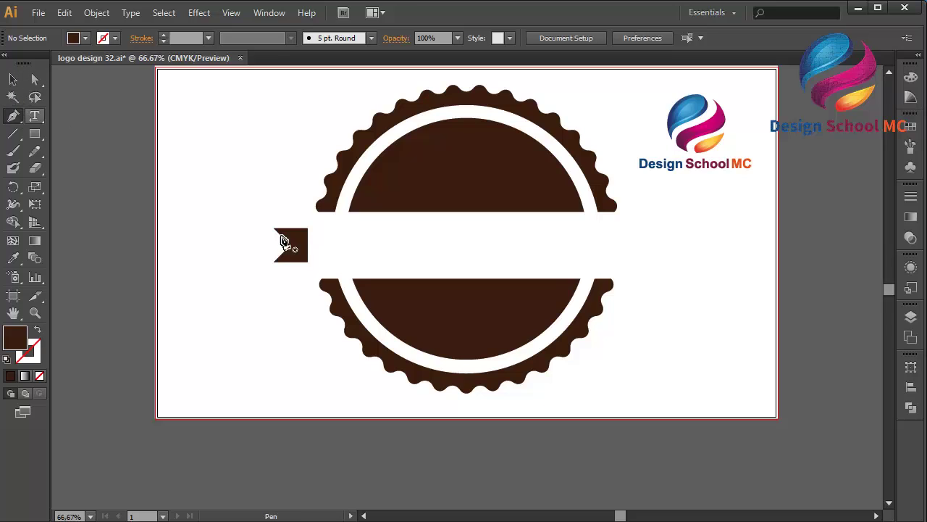
pyautogui.click(308, 229)
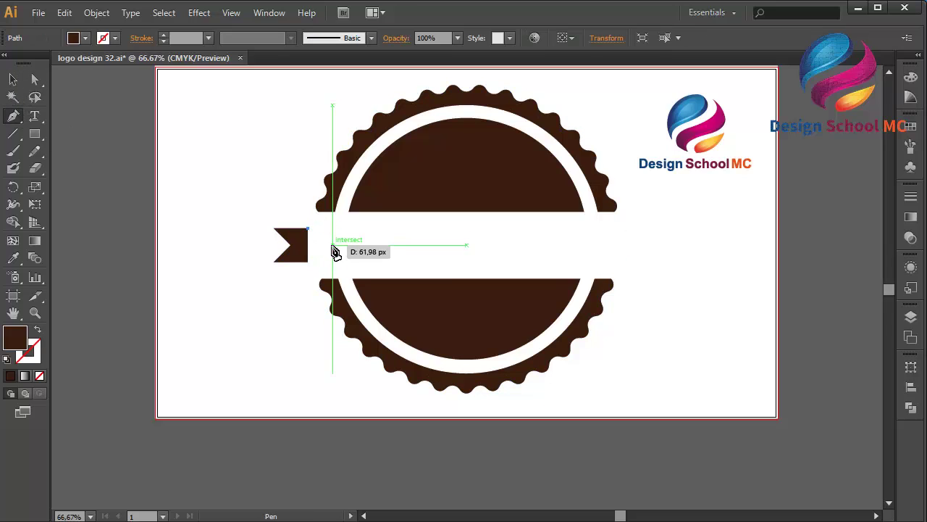
pyautogui.click(325, 245)
pyautogui.click(308, 261)
pyautogui.click(308, 230)
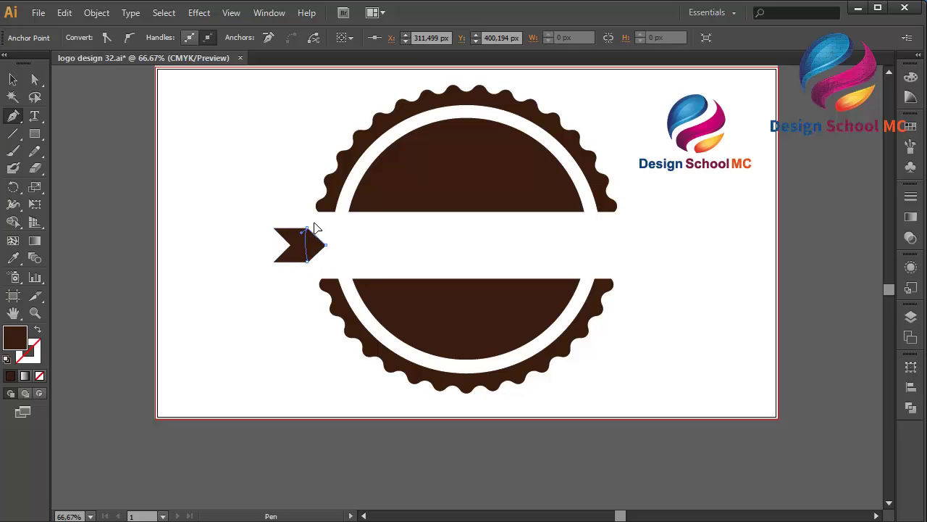
pyautogui.click(13, 79)
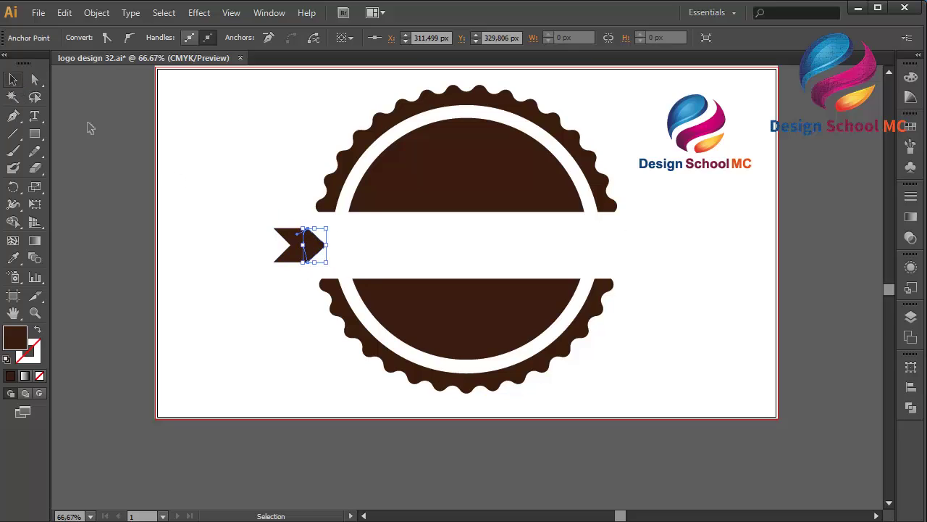
pyautogui.keyDown('shift'); pyautogui.click(293, 241); pyautogui.keyUp('shift')
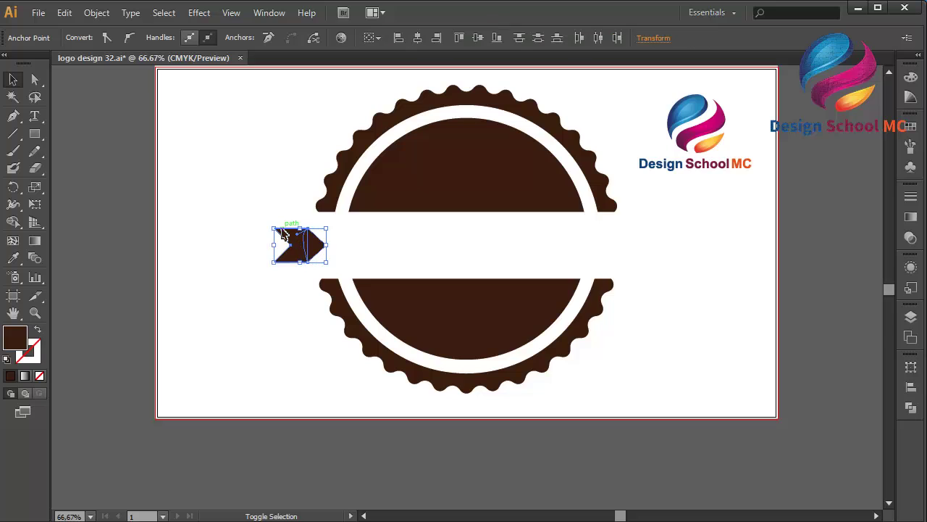
pyautogui.click(910, 408)
pyautogui.click(742, 391)
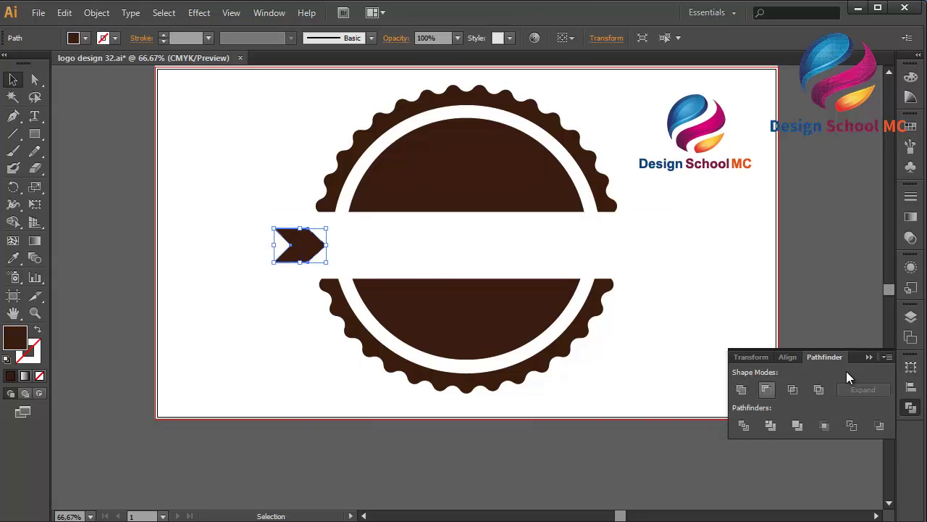
pyautogui.click(869, 356)
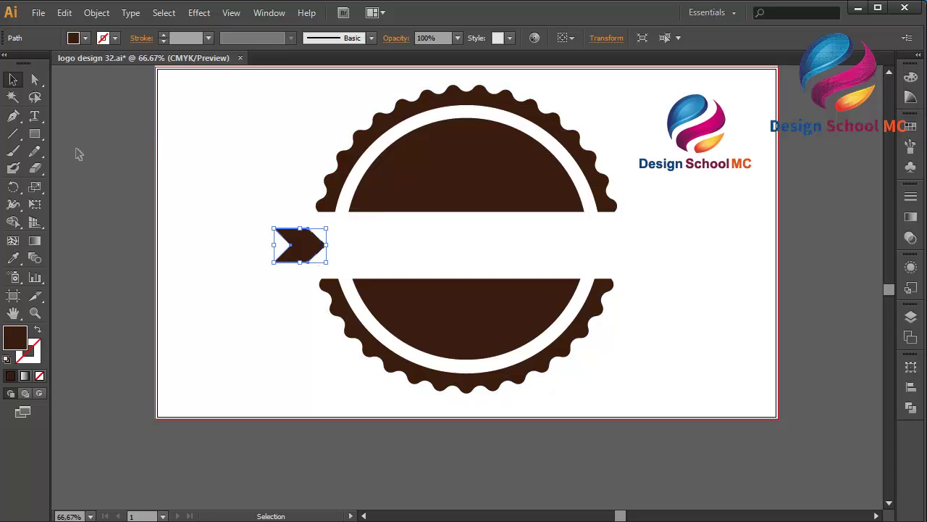
# Step: Draw a thin bar from the arrow's point, group them, and move the group about 76 px right
pyautogui.moveTo(34, 134); pyautogui.dragTo(58, 132)
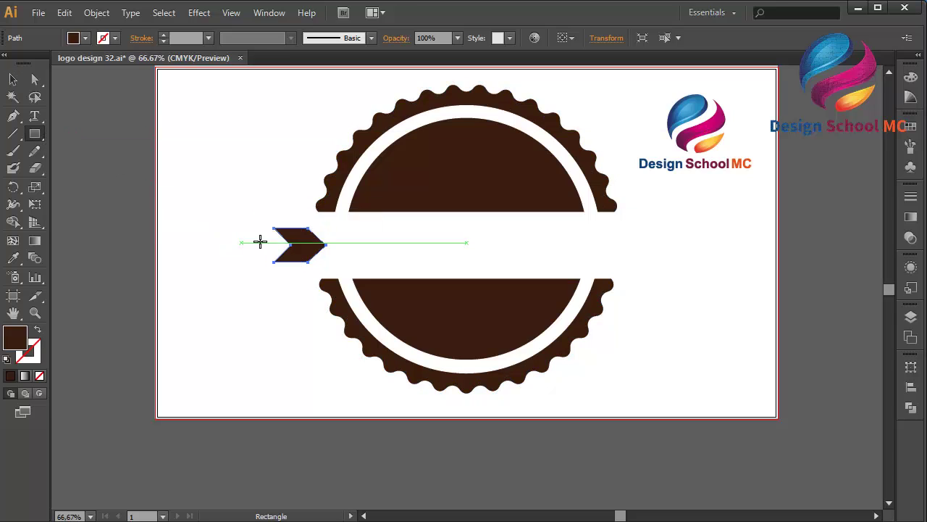
pyautogui.moveTo(313, 242); pyautogui.dragTo(348, 250)
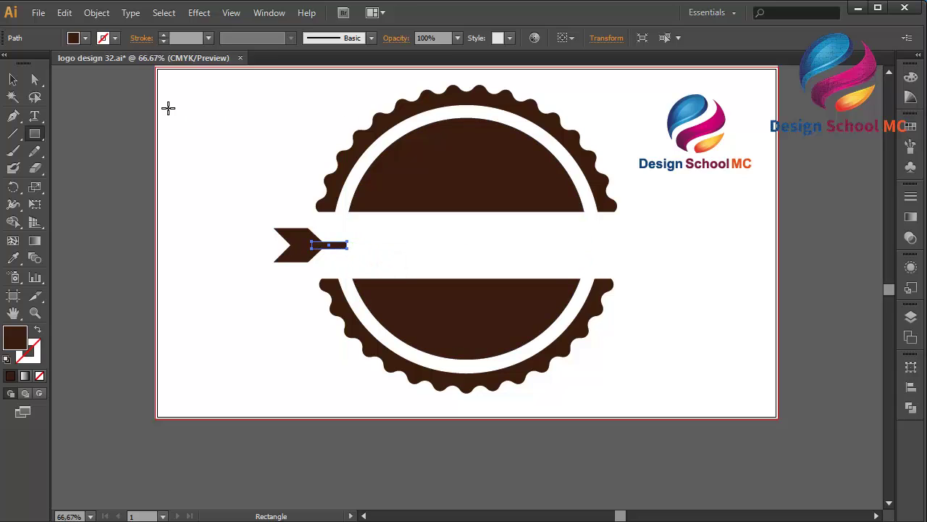
pyautogui.click(17, 83)
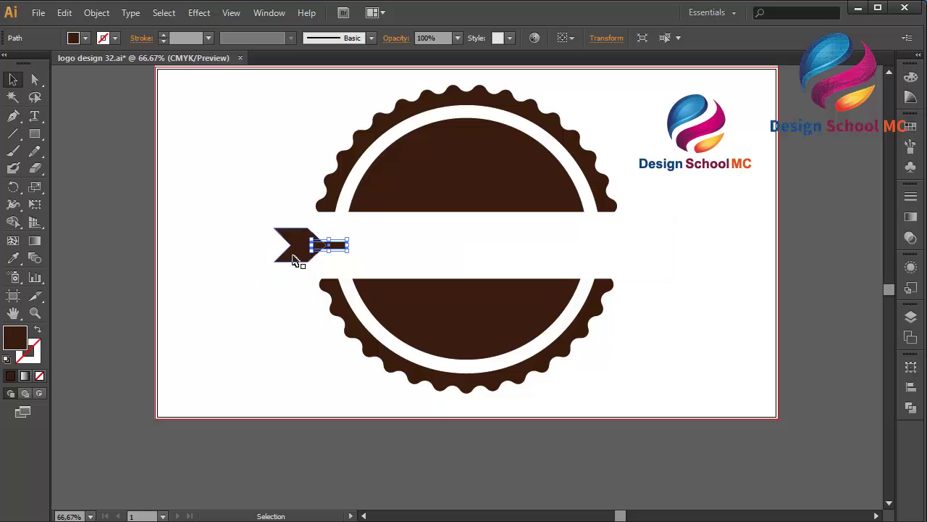
pyautogui.keyDown('shift'); pyautogui.click(294, 258); pyautogui.keyUp('shift')
pyautogui.rightClick(292, 253)
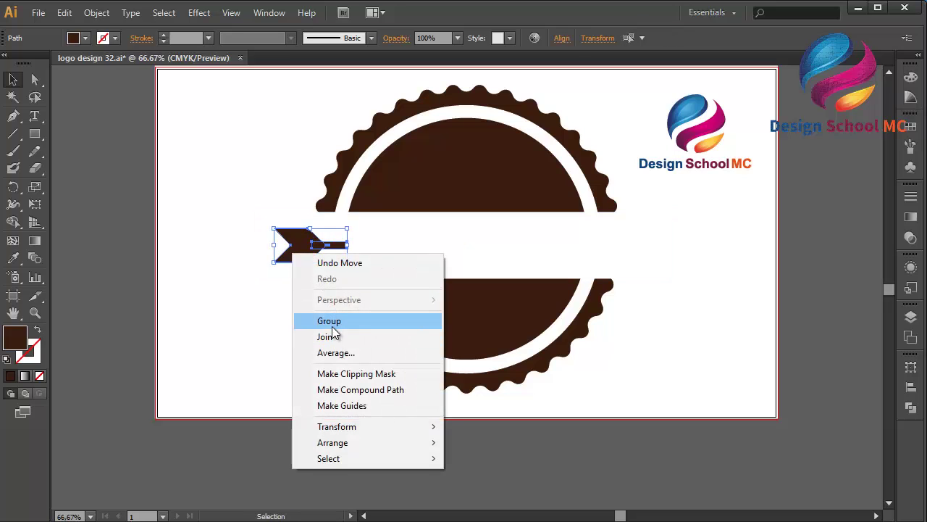
pyautogui.click(331, 325)
pyautogui.moveTo(306, 245); pyautogui.dragTo(343, 251)
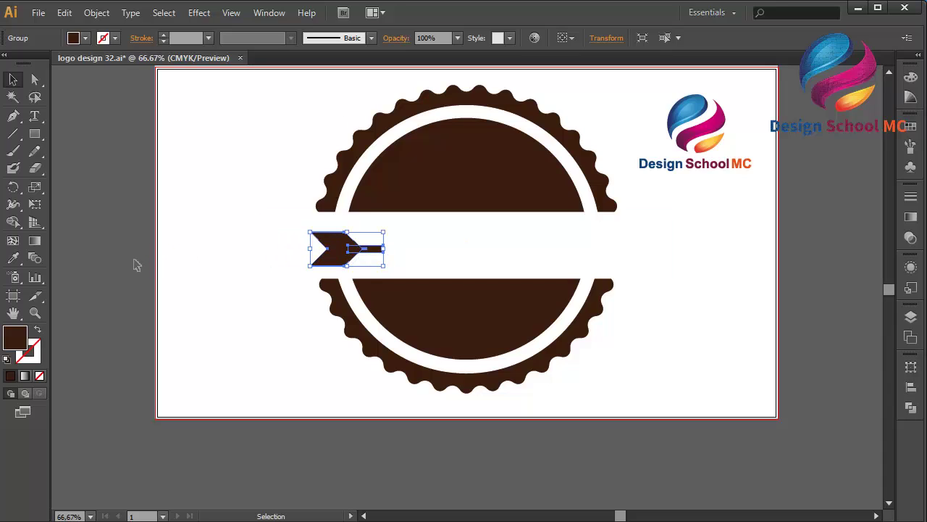
pyautogui.press('Up')
pyautogui.press('Up')
pyautogui.press('Up')
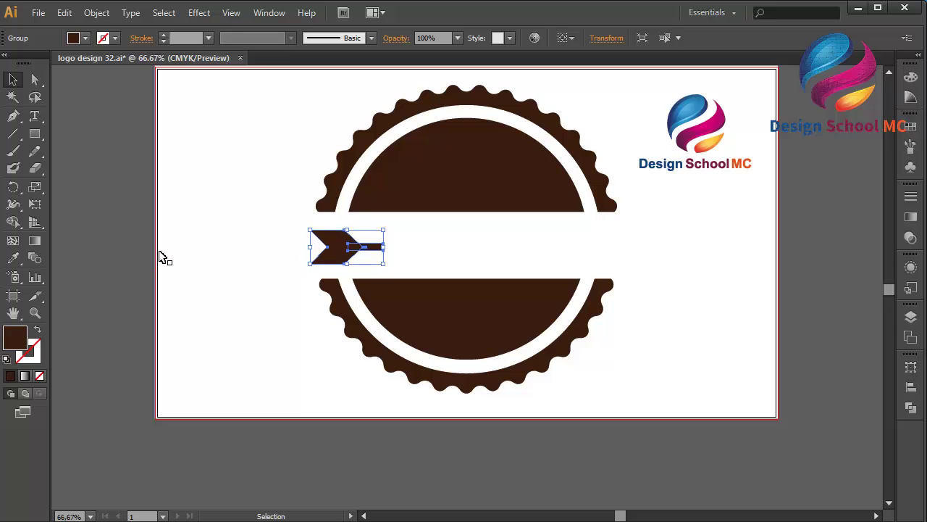
# Step: Copy the arrow group, paste it in front and flip the copy onto the banner's right end
pyautogui.click(64, 12)
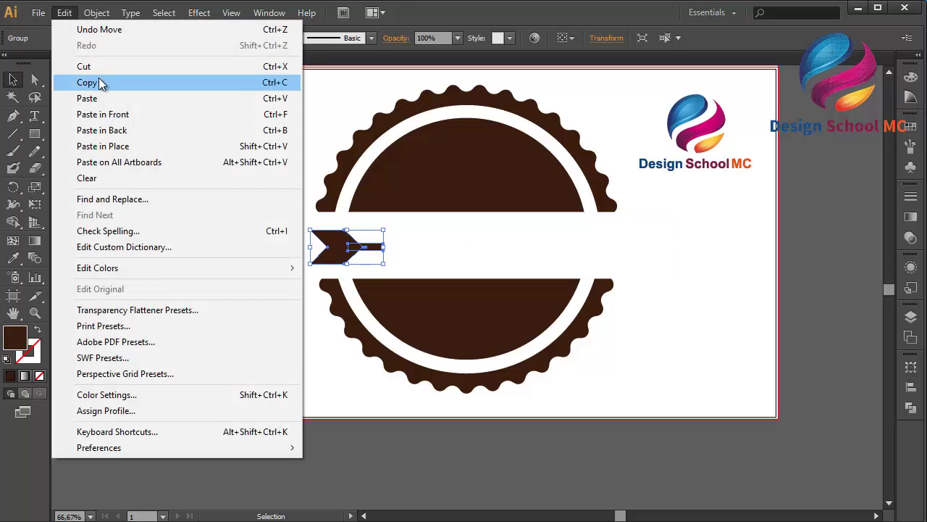
pyautogui.click(100, 83)
pyautogui.click(65, 12)
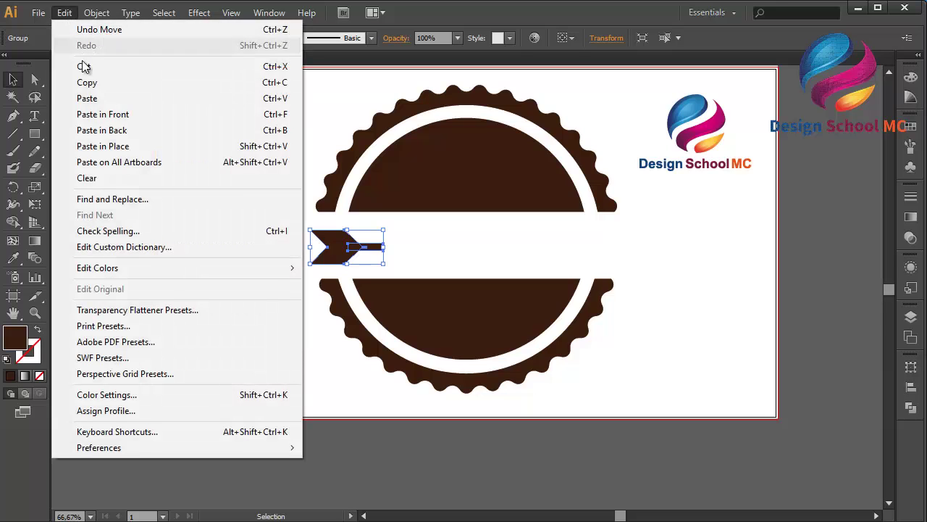
pyautogui.click(104, 116)
pyautogui.moveTo(312, 248); pyautogui.dragTo(593, 249)
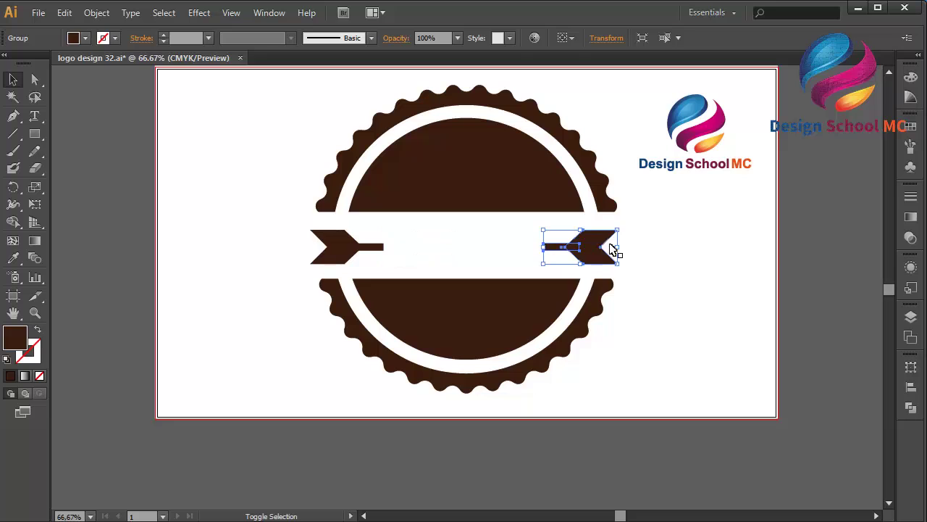
# Step: Clear the selection and get ready to add text
pyautogui.click(775, 259)
pyautogui.click(818, 271)
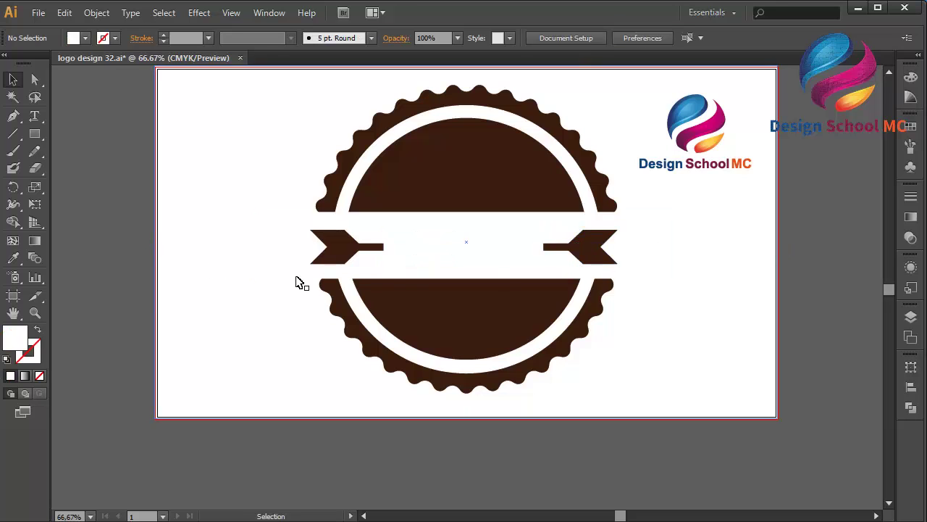
pyautogui.click(418, 297)
pyautogui.click(418, 297)
pyautogui.click(97, 253)
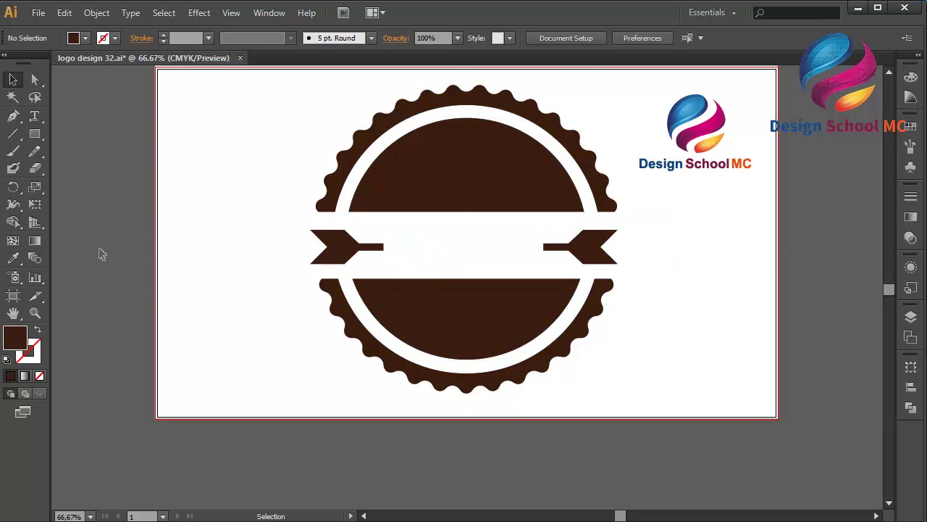
pyautogui.click(35, 116)
# Step: Write 'VINTAGE DESIGN' below the artboard and enlarge it
pyautogui.click(274, 450)
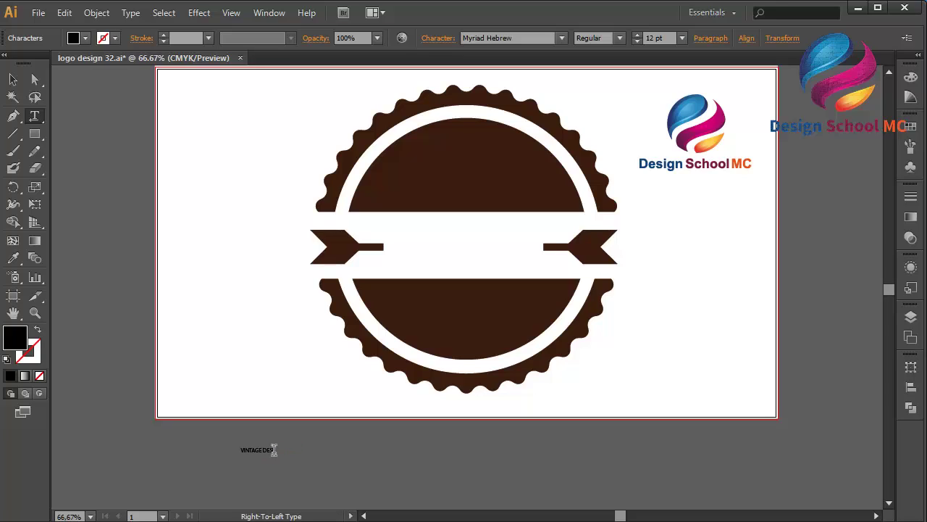
pyautogui.moveTo(276, 450); pyautogui.dragTo(471, 450)
pyautogui.click(435, 459)
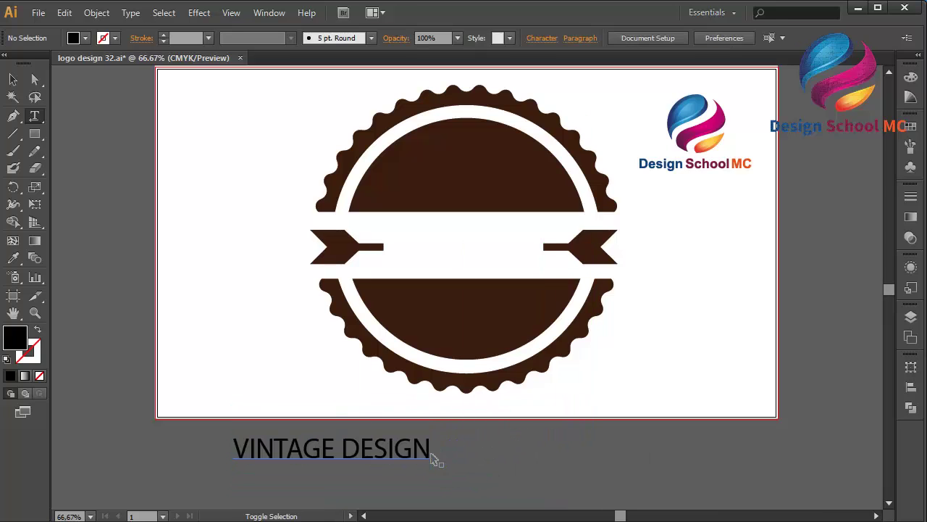
# Step: Move the text onto the banner, delete 'DESIGN', and centre VINTAGE between the arrows
pyautogui.click(15, 78)
pyautogui.moveTo(353, 454); pyautogui.dragTo(589, 246)
pyautogui.press('t')
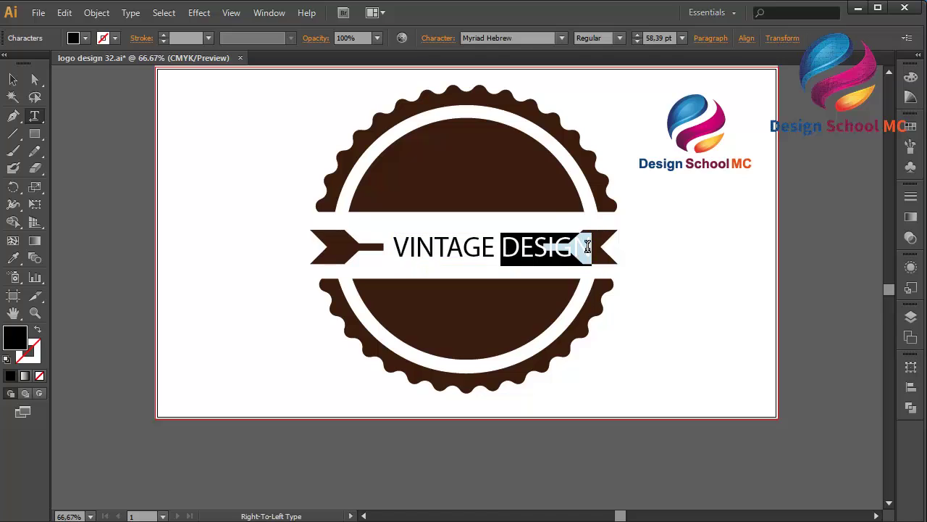
pyautogui.press('BackSpace')
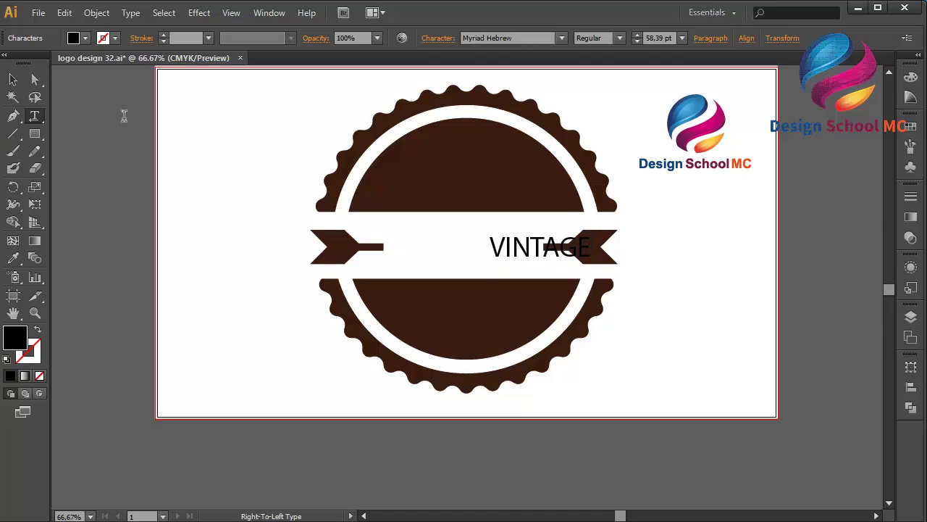
pyautogui.click(13, 79)
pyautogui.moveTo(555, 250); pyautogui.dragTo(502, 253)
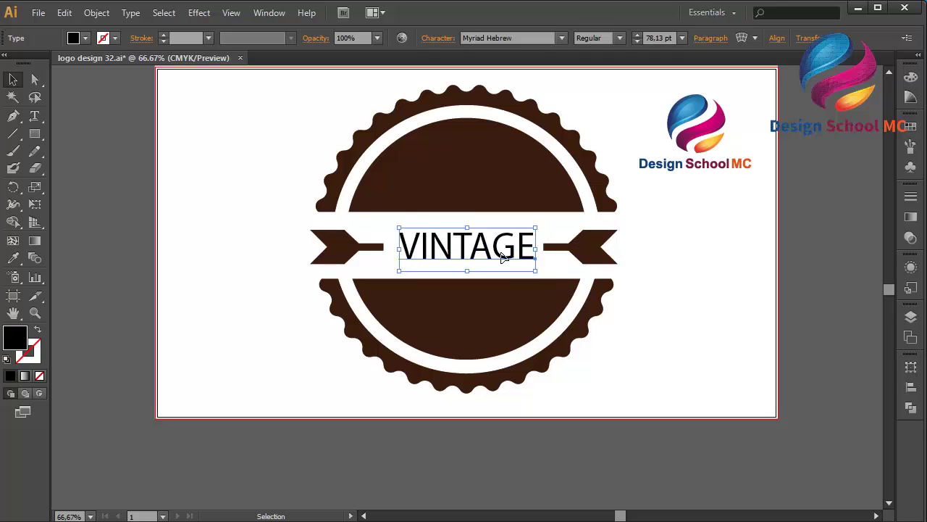
# Step: Nudge VINTAGE 1 px left and apply the Myanmar Text font
pyautogui.moveTo(501, 253); pyautogui.dragTo(500, 253)
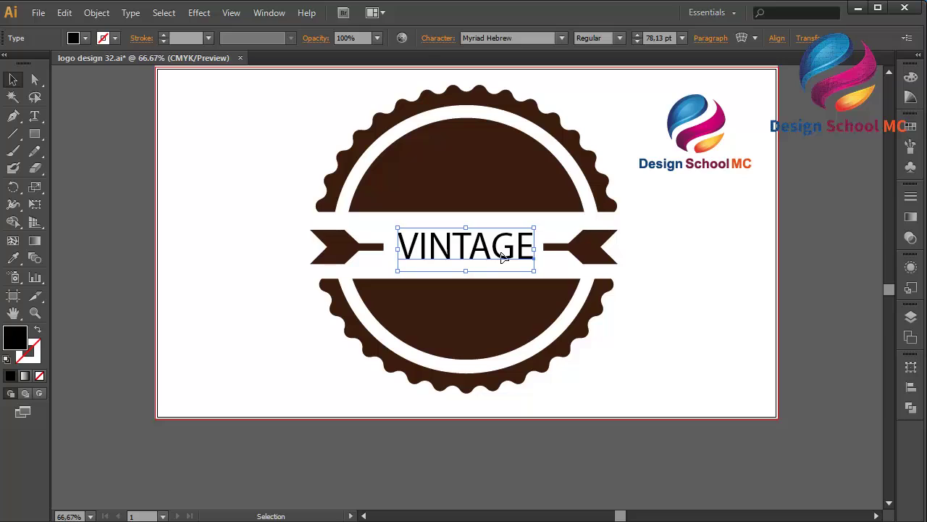
pyautogui.press('Left')
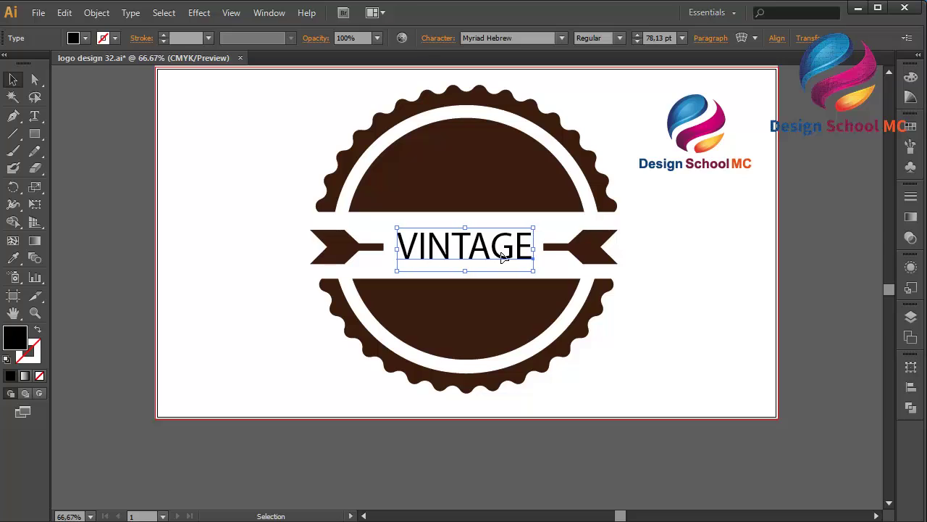
pyautogui.click(562, 41)
pyautogui.scroll(15, 594, 122)
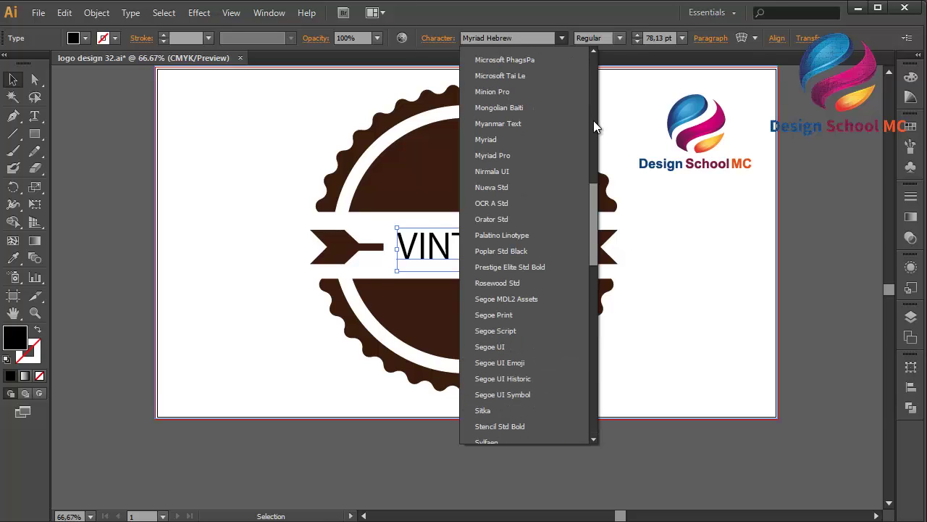
pyautogui.click(498, 123)
# Step: Cycle VINTAGE through Nirmala UI Bold and Myriad Pro Bold, ending on Mongolian Baiti
pyautogui.click(498, 40)
pyautogui.press('Down')
pyautogui.press('Down')
pyautogui.press('Down')
pyautogui.press('Down')
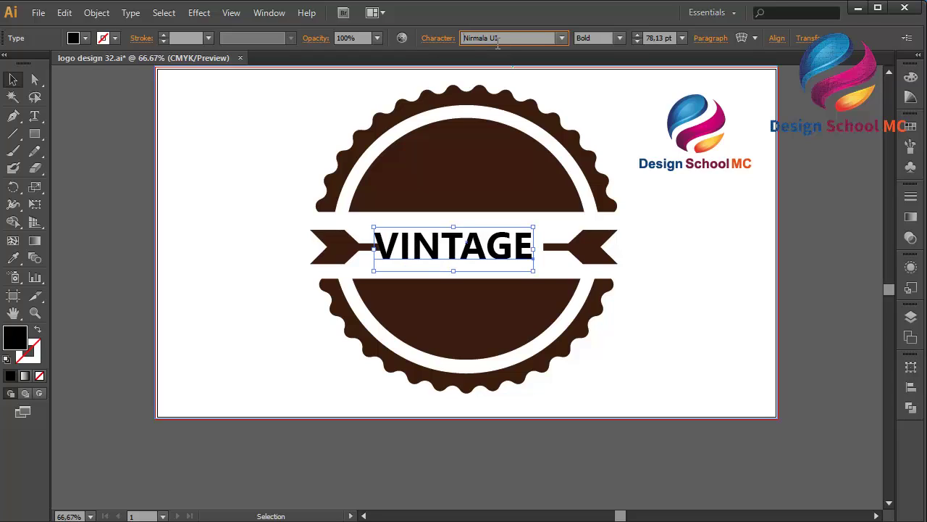
pyautogui.press('Up')
pyautogui.press('Up')
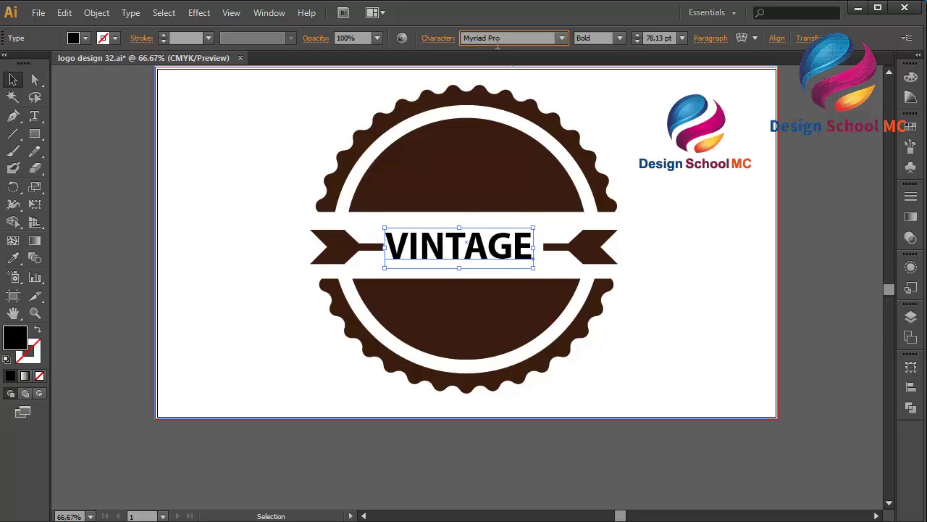
pyautogui.press('Up')
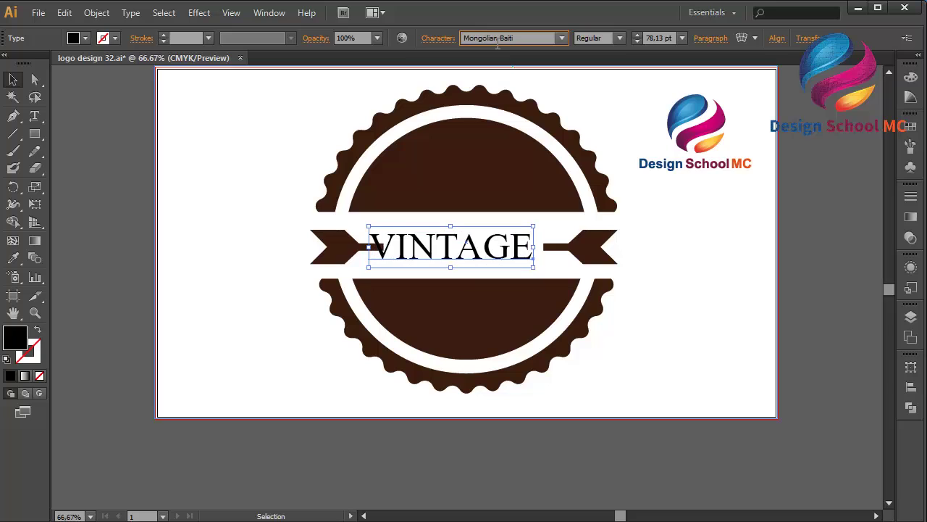
pyautogui.click(562, 38)
pyautogui.click(592, 75)
pyautogui.click(593, 80)
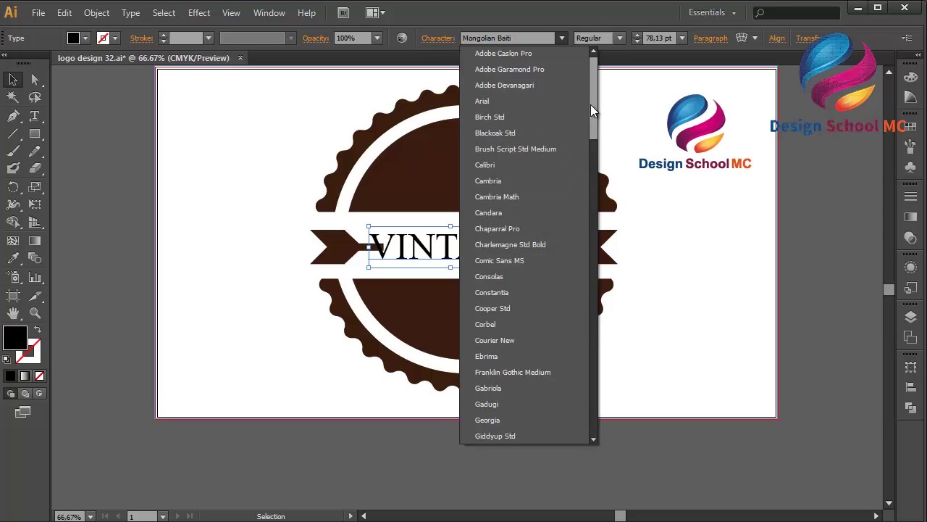
# Step: Try Birch Std, Brush Script Std, Cambria Math, Cooper Std Black and others, settling on Ebrima Bold
pyautogui.click(550, 117)
pyautogui.click(492, 37)
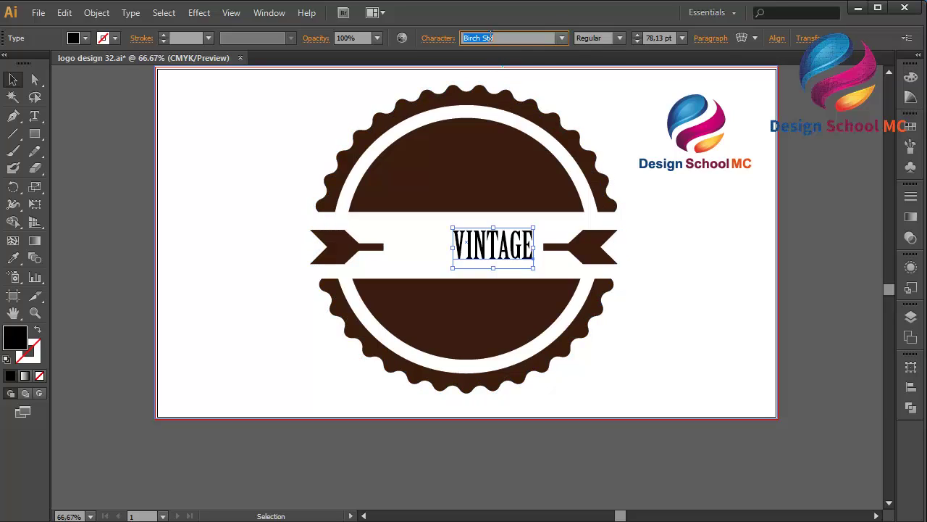
pyautogui.press('Down')
pyautogui.press('Down')
pyautogui.press('Down')
pyautogui.press('Up')
pyautogui.press('Down')
pyautogui.press('Up')
pyautogui.press('Up')
pyautogui.press('Down')
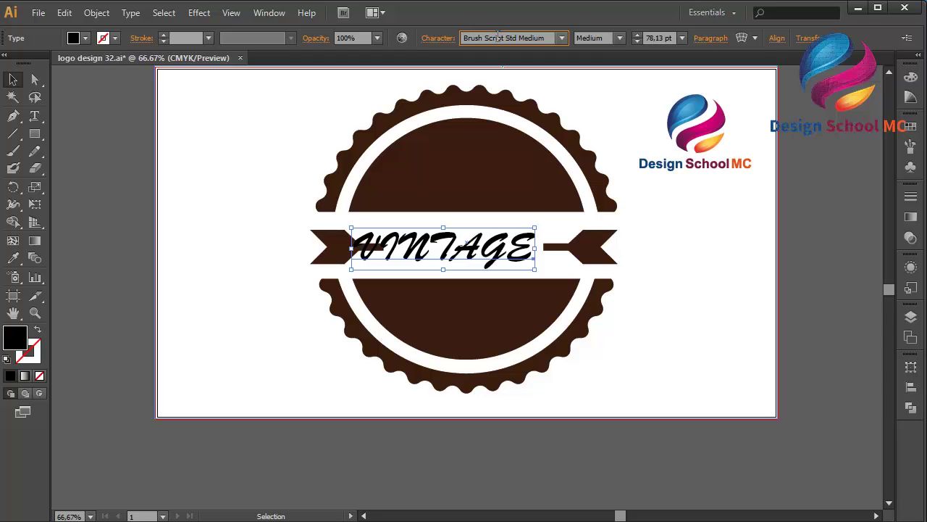
pyautogui.press('Down')
pyautogui.press('Down')
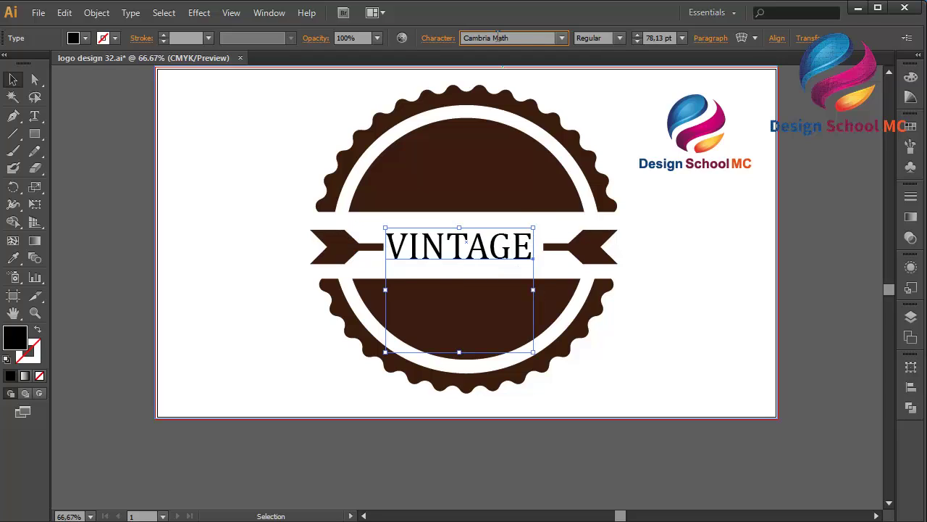
pyautogui.press('Down')
pyautogui.press('Down')
pyautogui.press('Down')
pyautogui.press('Down')
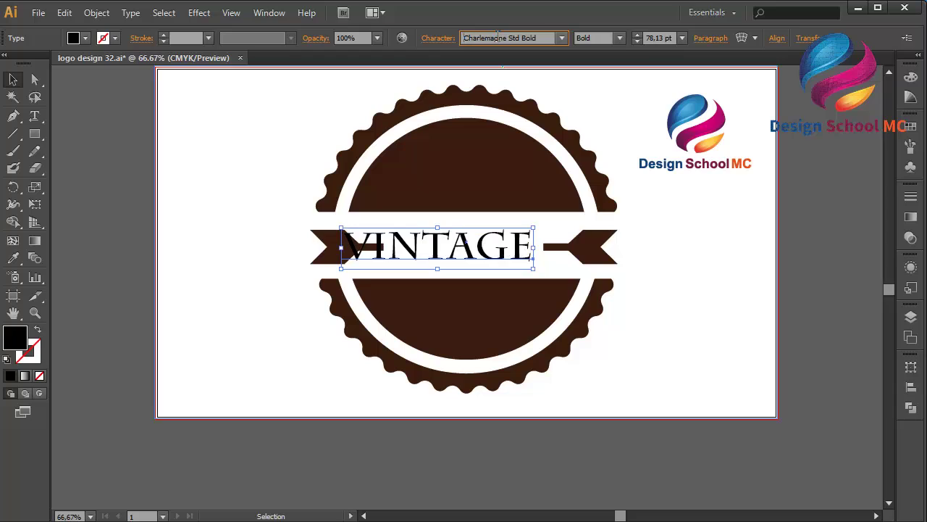
pyautogui.press('Down')
pyautogui.press('Down')
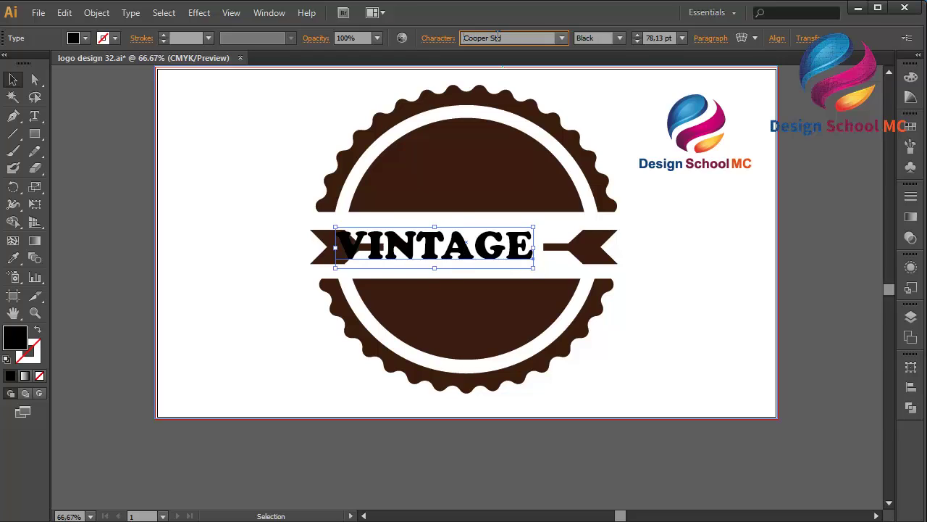
pyautogui.press('Down')
pyautogui.press('Down')
pyautogui.press('Down')
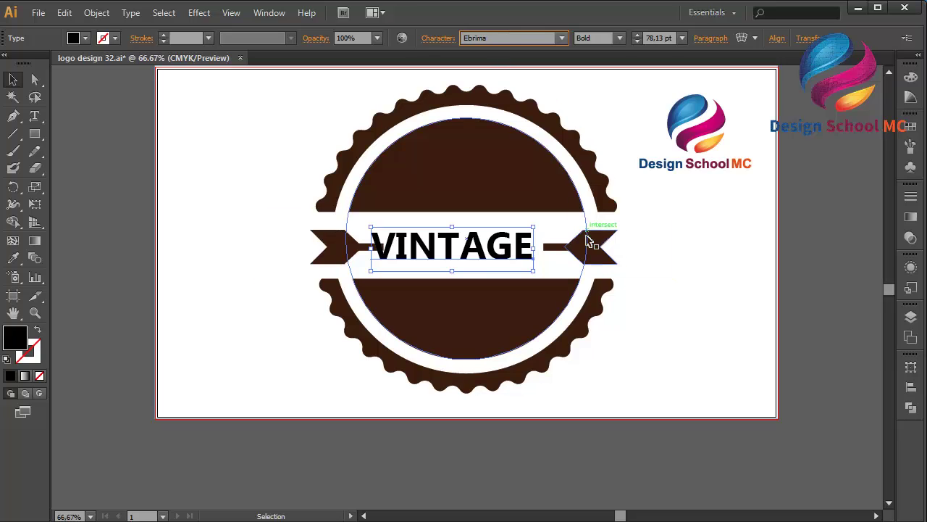
# Step: Shift VINTAGE about 12 px right so it sits centred between the arrows
pyautogui.moveTo(452, 246); pyautogui.dragTo(460, 247)
pyautogui.press('Right')
pyautogui.press('Right')
pyautogui.press('Right')
pyautogui.press('Right')
pyautogui.press('Right')
pyautogui.press('Right')
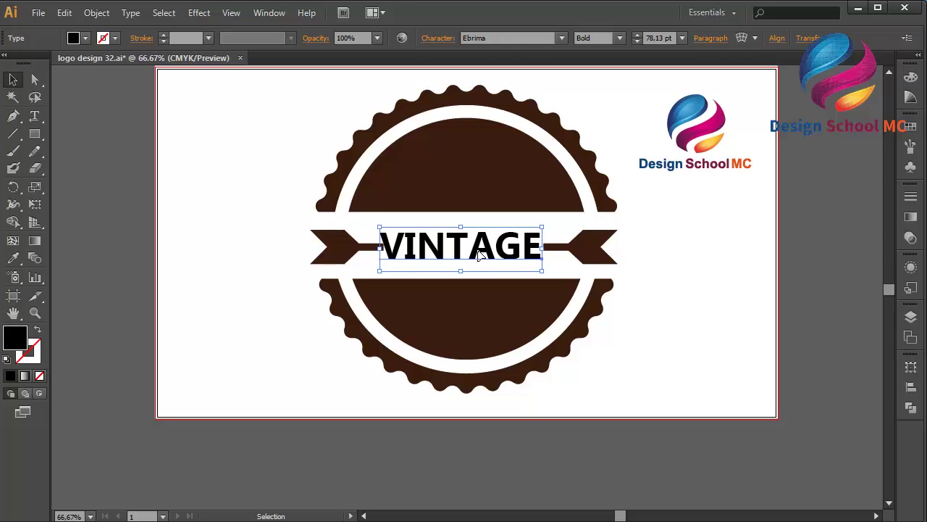
pyautogui.press('Right')
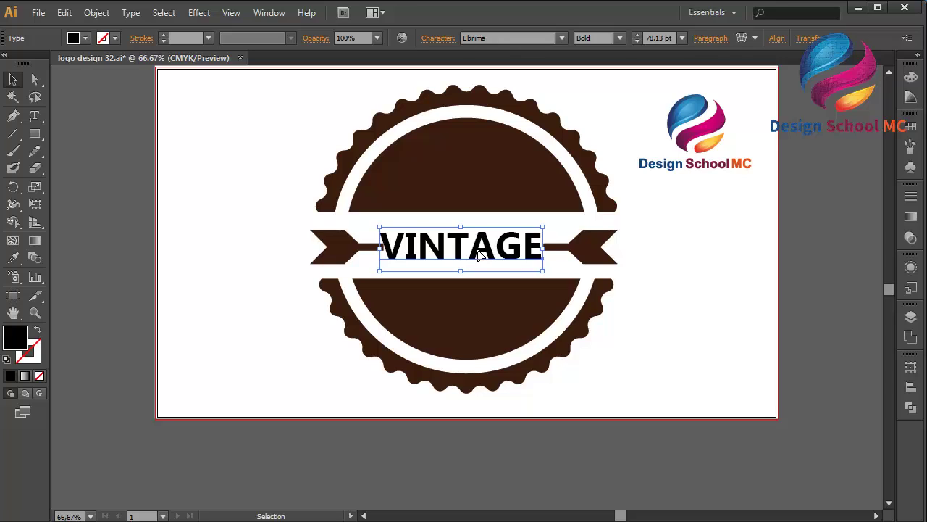
# Step: Select both arrowheads together and narrow the span between them
pyautogui.click(768, 319)
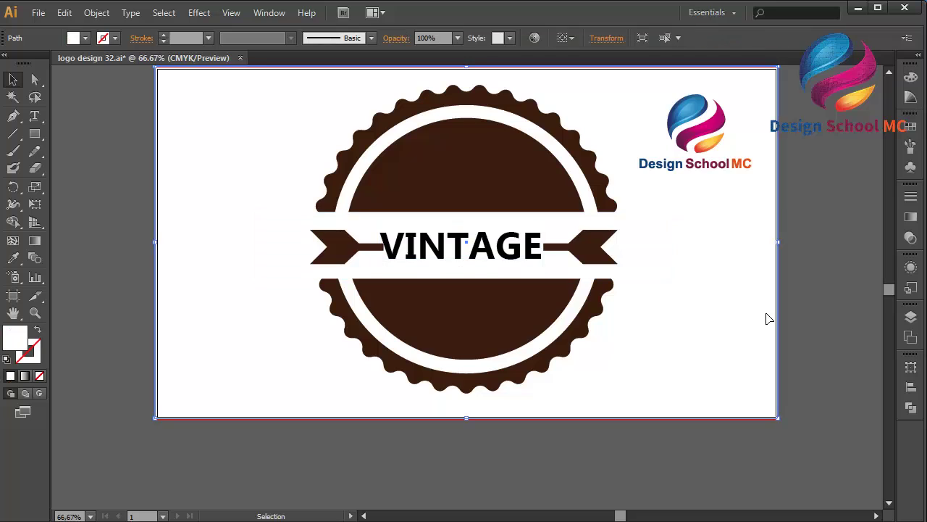
pyautogui.click(835, 319)
pyautogui.click(584, 249)
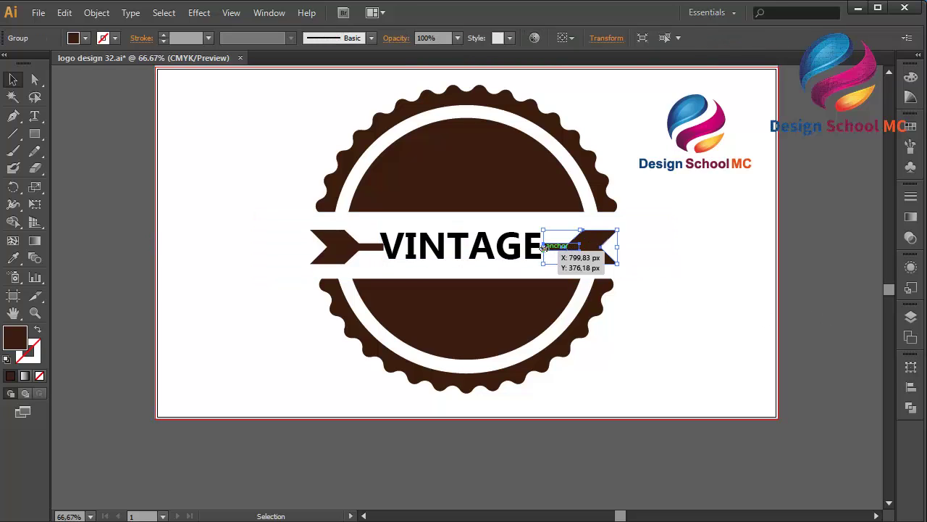
pyautogui.click(353, 247)
pyautogui.keyDown('shift'); pyautogui.click(588, 246); pyautogui.keyUp('shift')
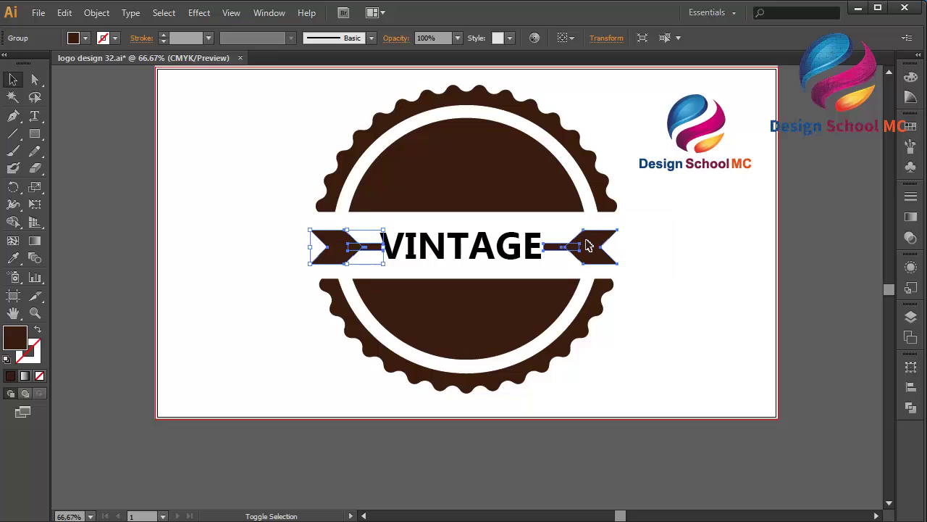
pyautogui.moveTo(615, 248); pyautogui.dragTo(558, 251)
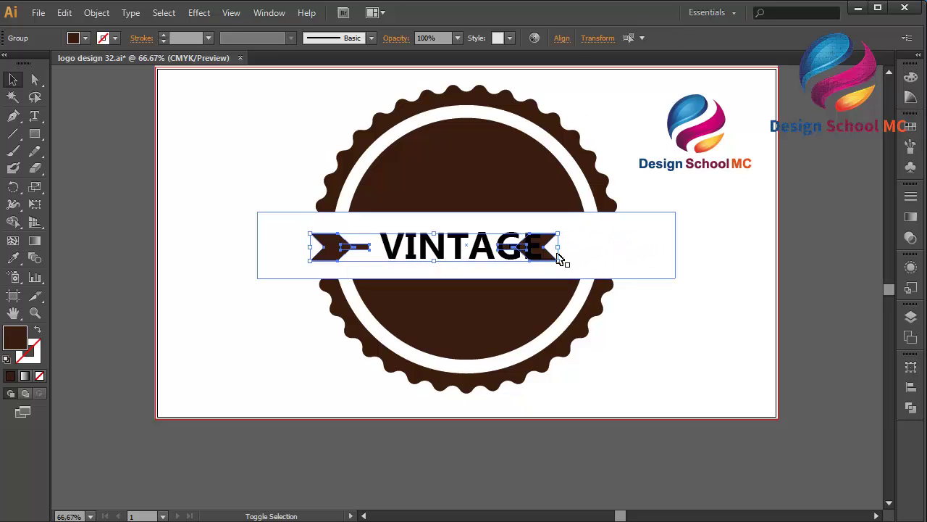
# Step: Move the right arrowhead out from behind the text, then nudge both arrow ends up
pyautogui.click(831, 298)
pyautogui.click(542, 253)
pyautogui.click(554, 262)
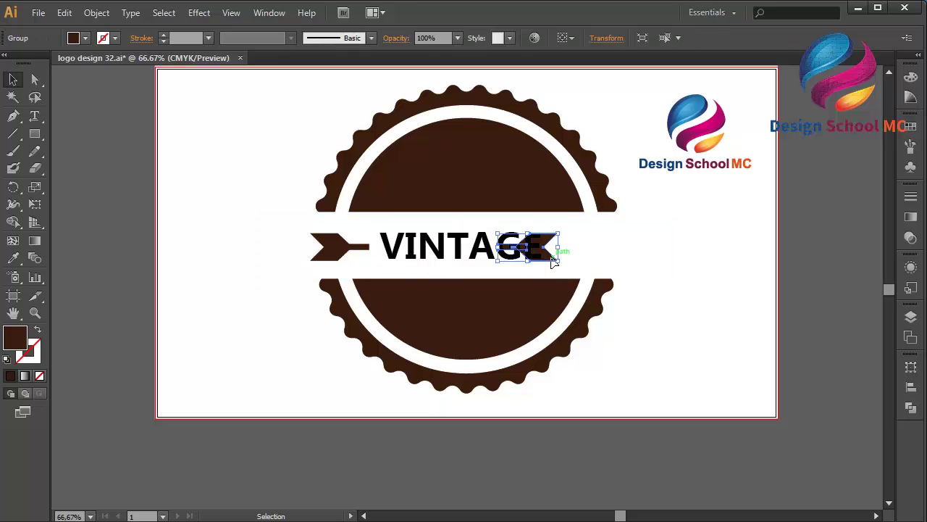
pyautogui.moveTo(555, 262); pyautogui.dragTo(617, 261)
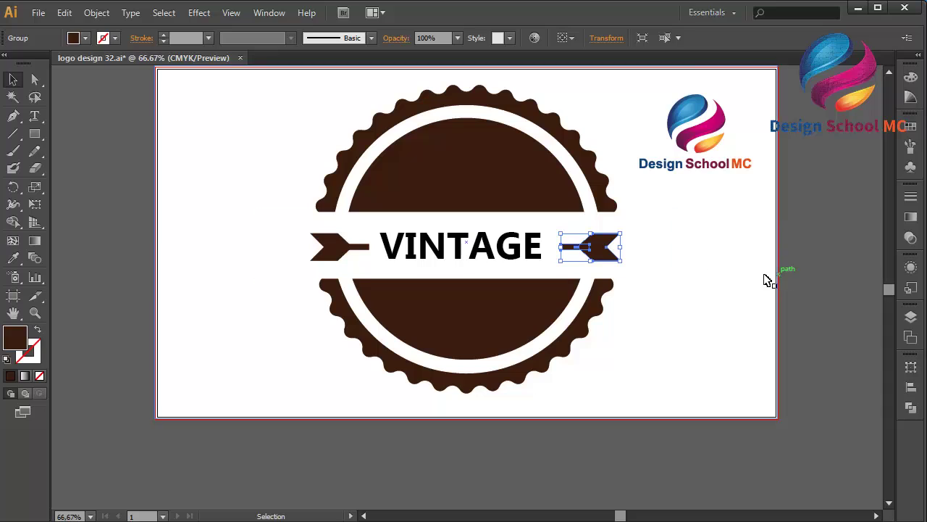
pyautogui.keyDown('shift'); pyautogui.click(319, 254); pyautogui.keyUp('shift')
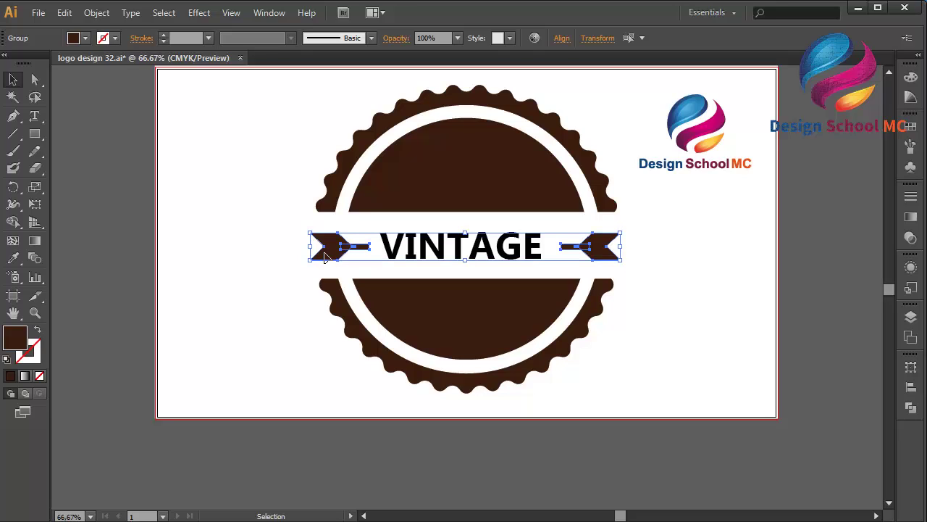
pyautogui.press('Up')
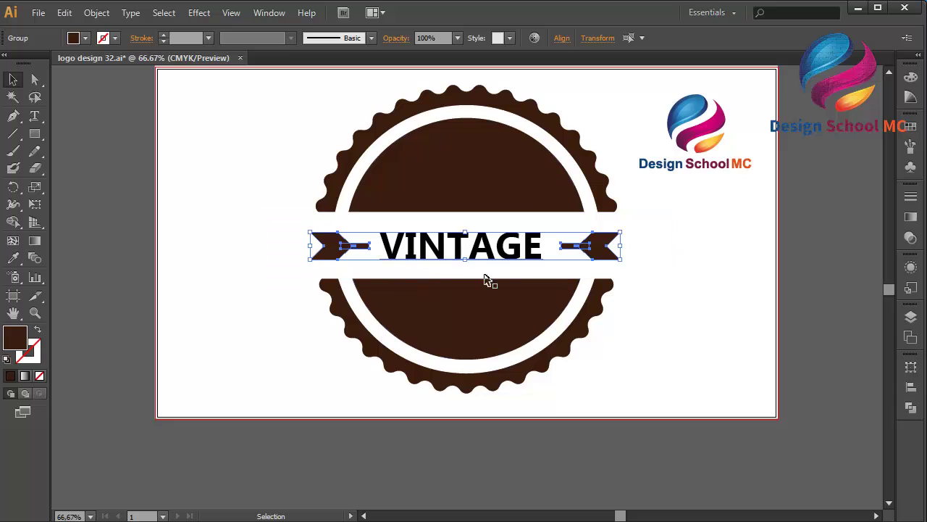
pyautogui.click(847, 341)
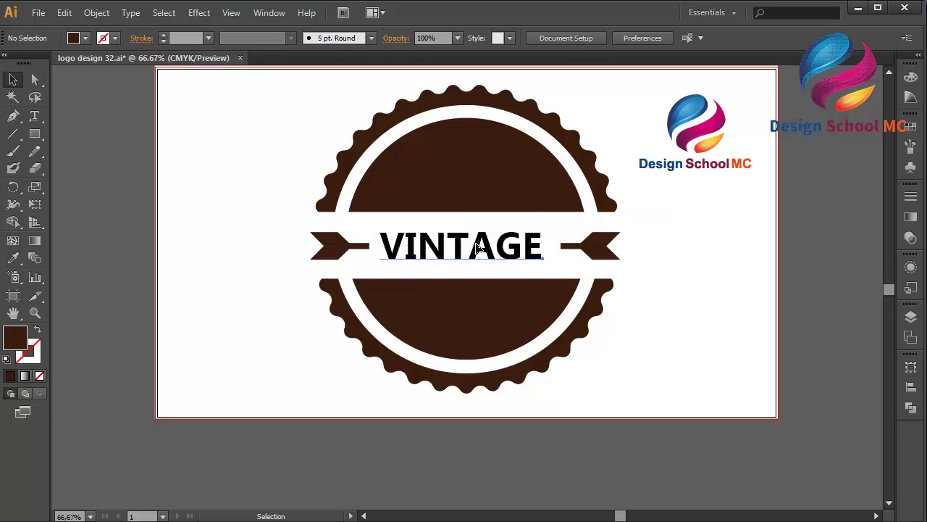
pyautogui.click(477, 257)
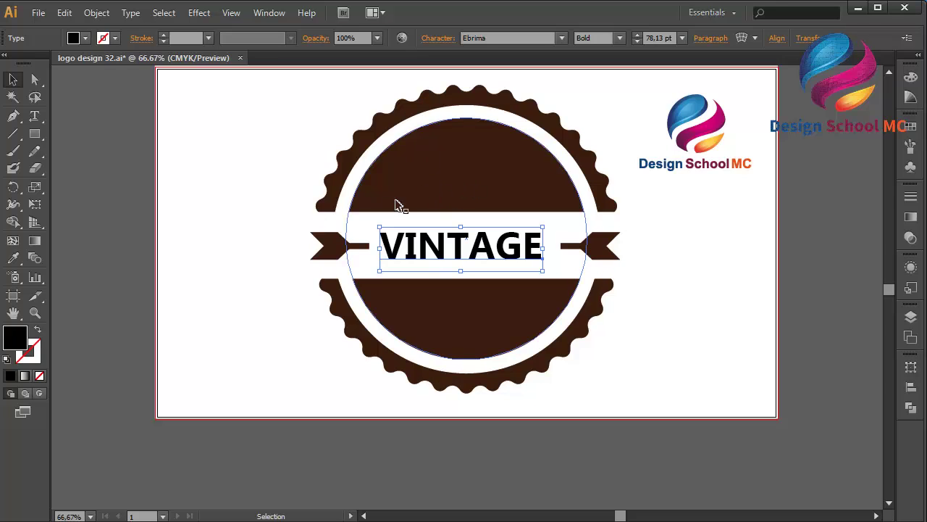
pyautogui.click(397, 317)
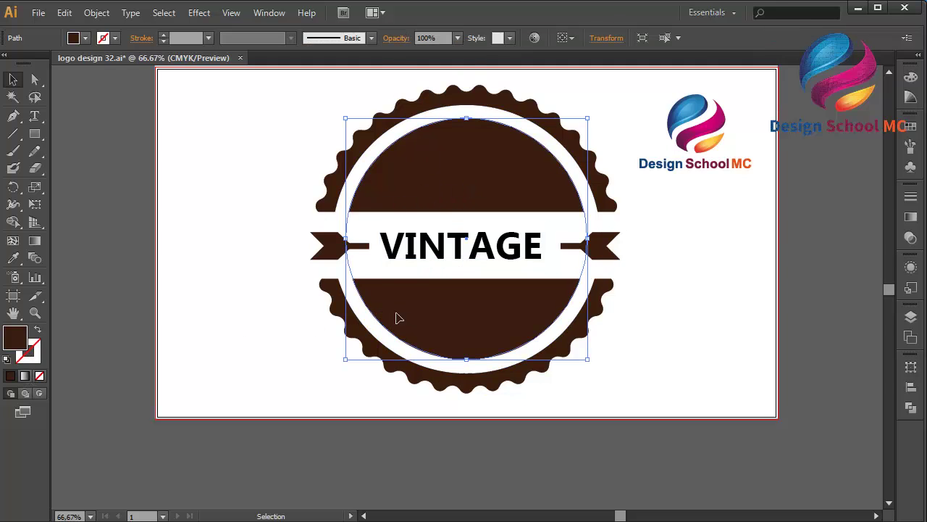
pyautogui.doubleClick(10, 347)
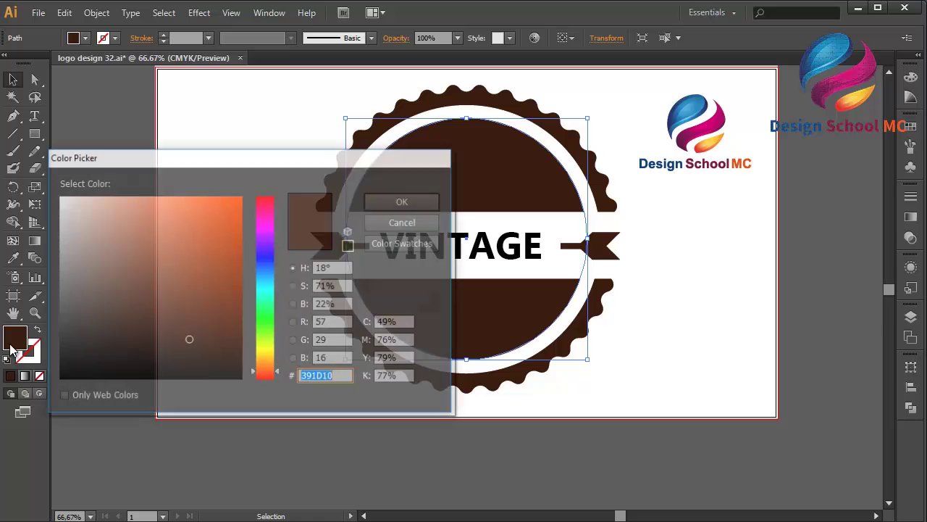
pyautogui.rightClick(343, 377)
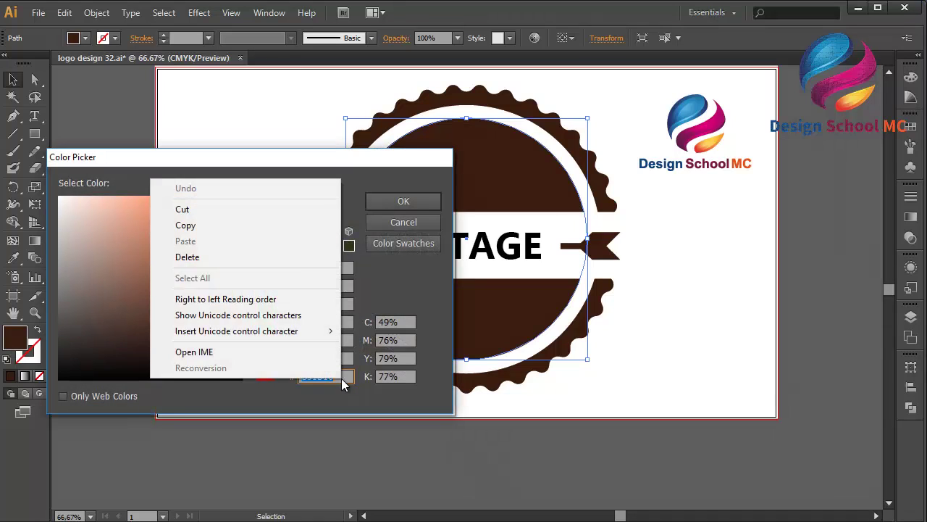
pyautogui.click(258, 225)
pyautogui.click(400, 224)
pyautogui.click(402, 223)
pyautogui.click(469, 249)
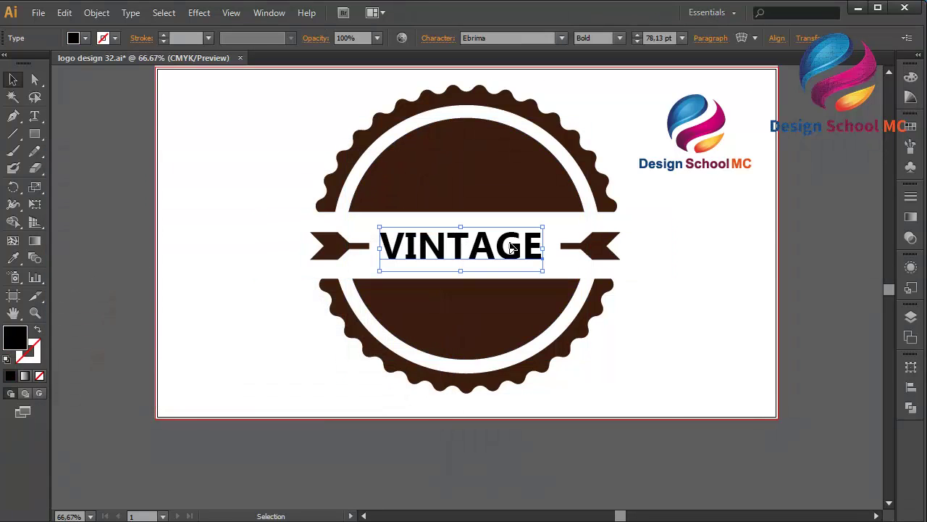
# Step: Fill VINTAGE with the pasted dark brown hex 391D10 and check the result
pyautogui.doubleClick(6, 340)
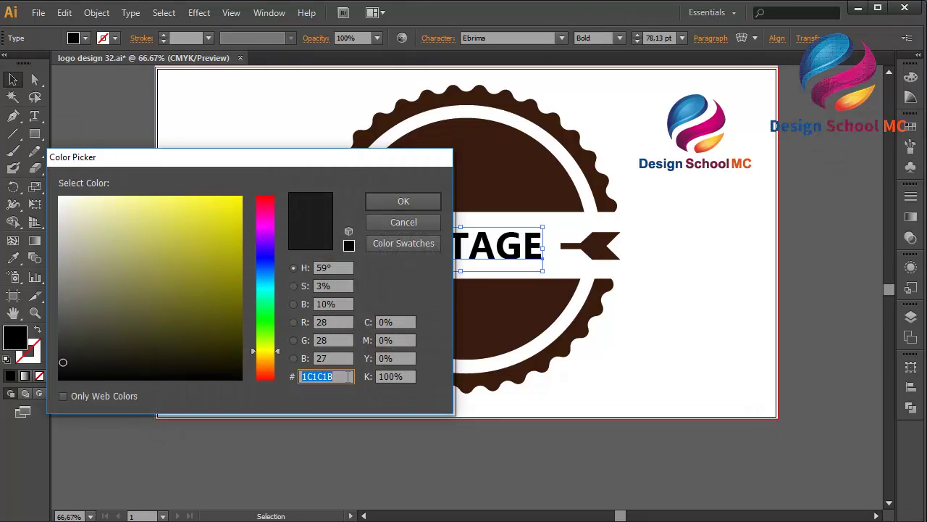
pyautogui.rightClick(348, 376)
pyautogui.click(283, 239)
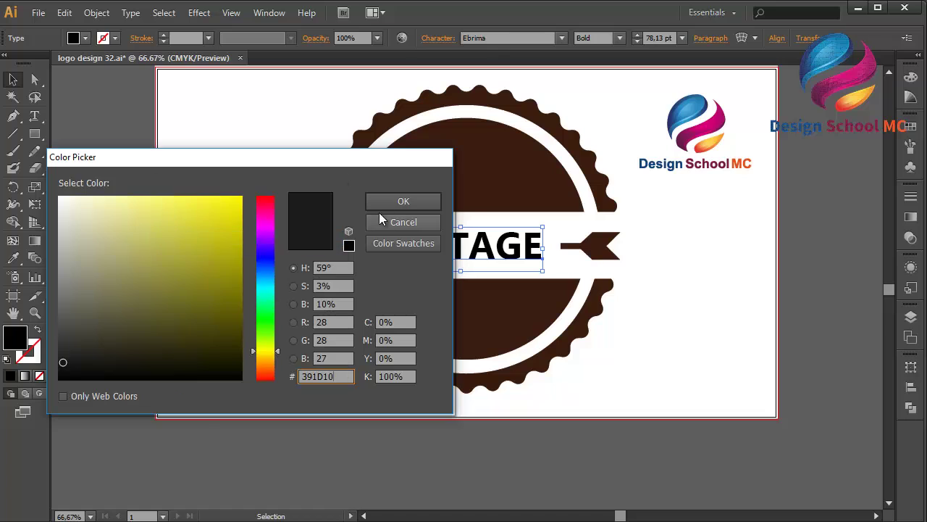
pyautogui.click(391, 201)
pyautogui.click(865, 321)
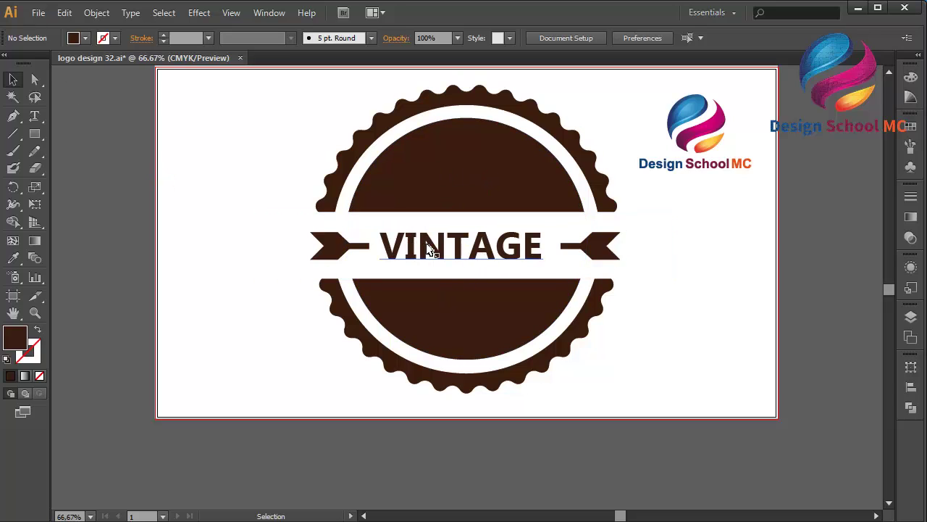
pyautogui.click(427, 249)
# Step: Duplicate VINTAGE in front and move the copy into the badge's upper brown half
pyautogui.click(66, 13)
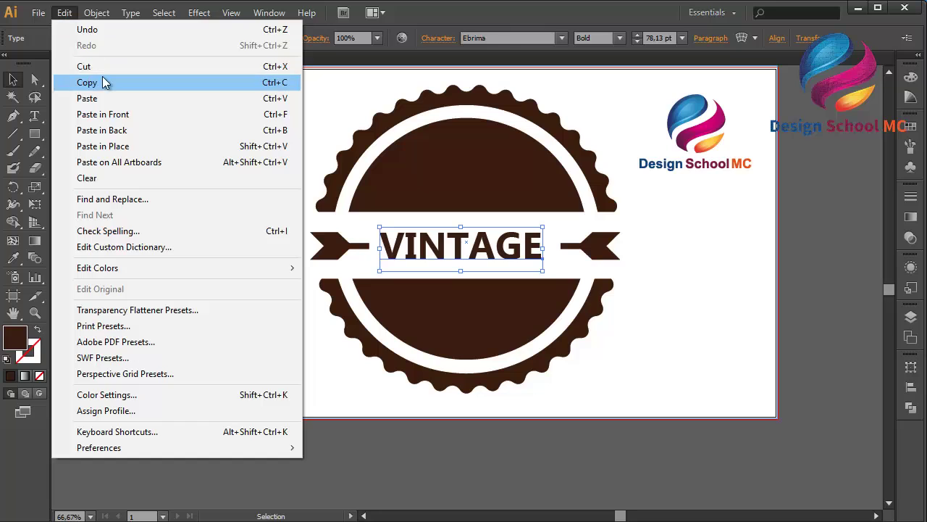
pyautogui.click(78, 82)
pyautogui.click(64, 12)
pyautogui.click(116, 114)
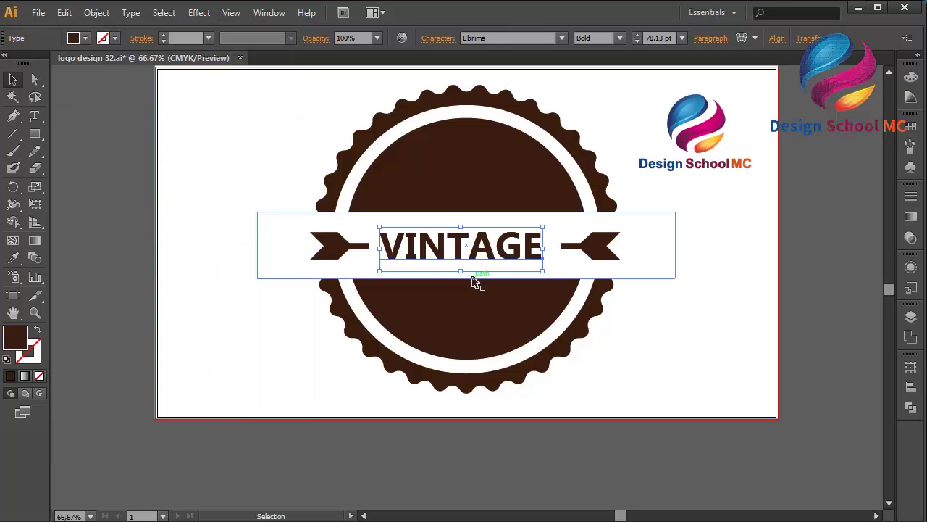
pyautogui.moveTo(458, 244); pyautogui.dragTo(463, 186)
pyautogui.press('t')
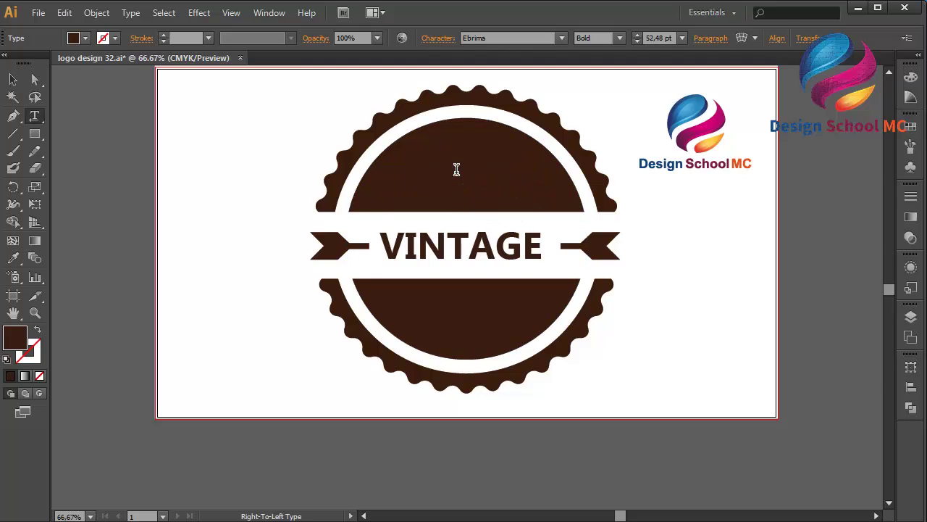
pyautogui.keyDown('ctrl'); pyautogui.click(452, 176); pyautogui.keyUp('ctrl')
pyautogui.doubleClick(453, 174)
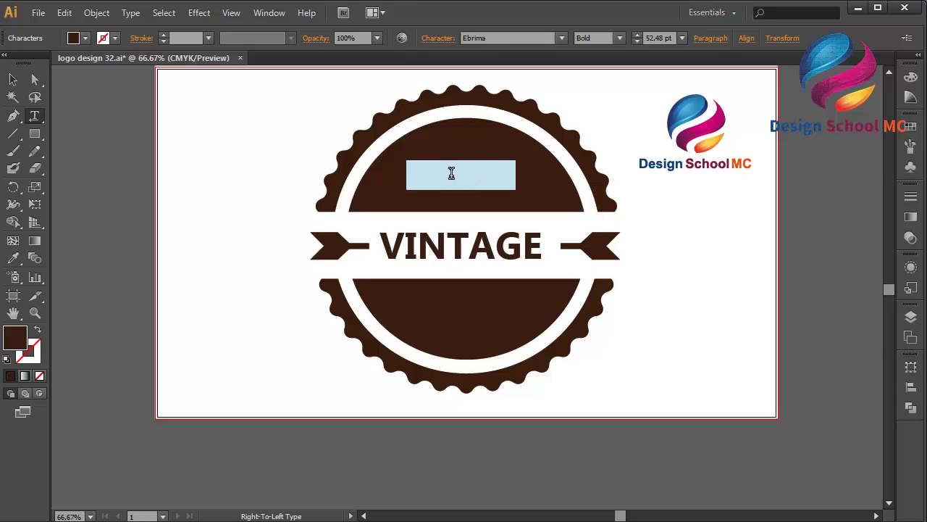
# Step: Make the copied text white (ffffff) and retype it as 'TUTORIAL'
pyautogui.doubleClick(14, 339)
pyautogui.write('ffffff')
pyautogui.click(404, 204)
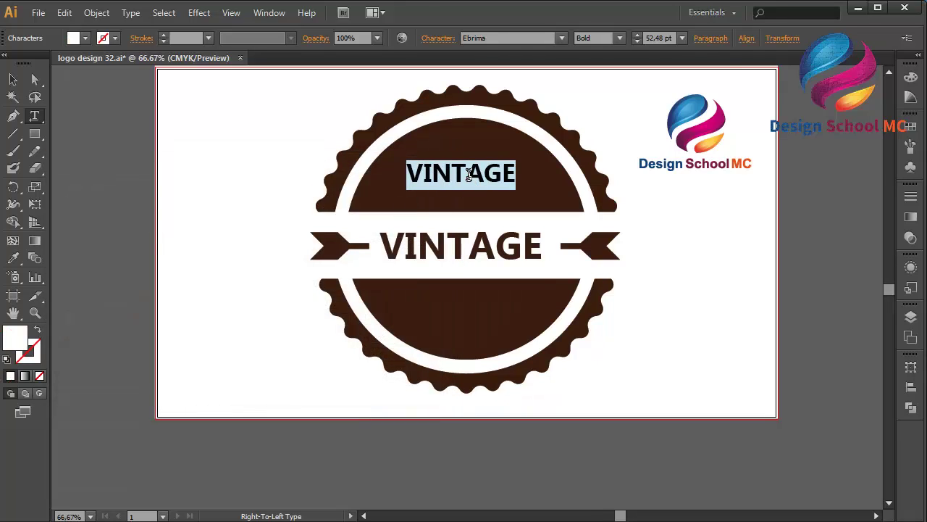
pyautogui.write('Tut')
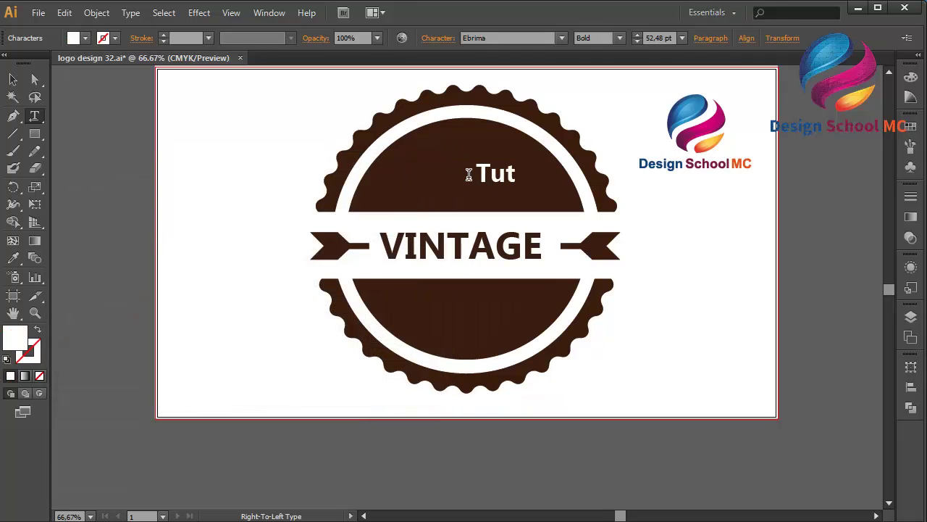
pyautogui.press('BackSpace')
pyautogui.press('BackSpace')
pyautogui.press('BackSpace')
pyautogui.write('TUTORIAL')
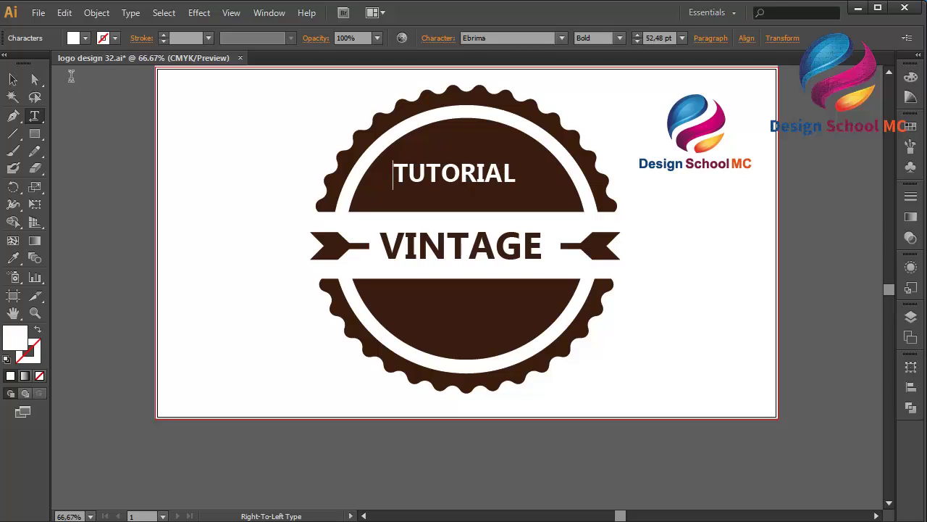
# Step: Shrink TUTORIAL slightly and nudge it to the centre of the upper half
pyautogui.click(15, 83)
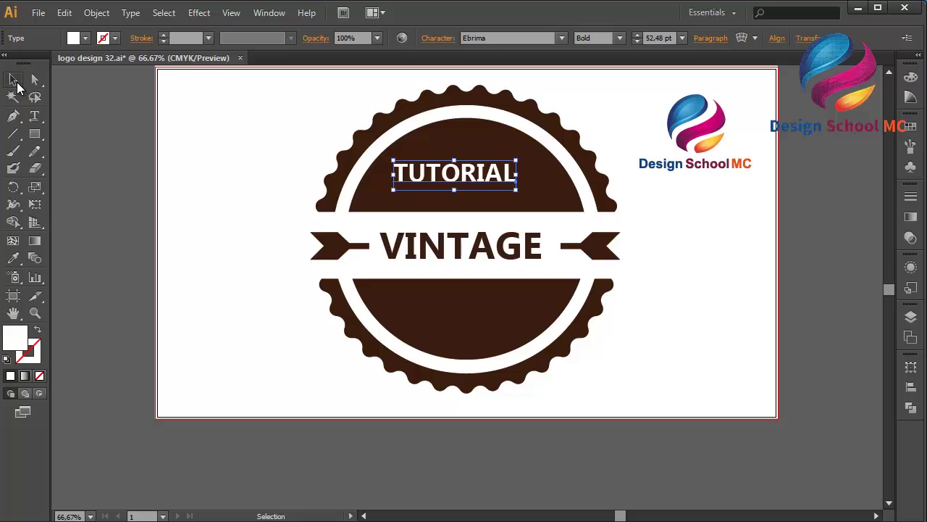
pyautogui.moveTo(397, 175); pyautogui.dragTo(410, 176)
pyautogui.moveTo(469, 176); pyautogui.dragTo(481, 181)
pyautogui.press('Left')
pyautogui.press('Left')
pyautogui.press('Left')
pyautogui.press('Left')
pyautogui.press('Left')
pyautogui.press('Left')
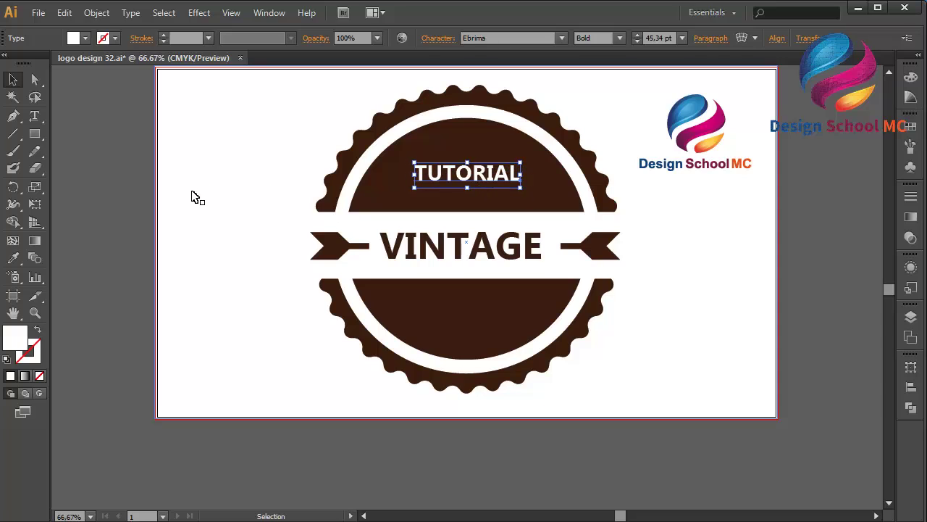
pyautogui.press('Up')
pyautogui.press('Up')
pyautogui.press('Up')
pyautogui.press('Up')
pyautogui.press('Up')
pyautogui.press('Up')
pyautogui.press('Up')
pyautogui.press('Right')
pyautogui.press('Right')
pyautogui.press('Right')
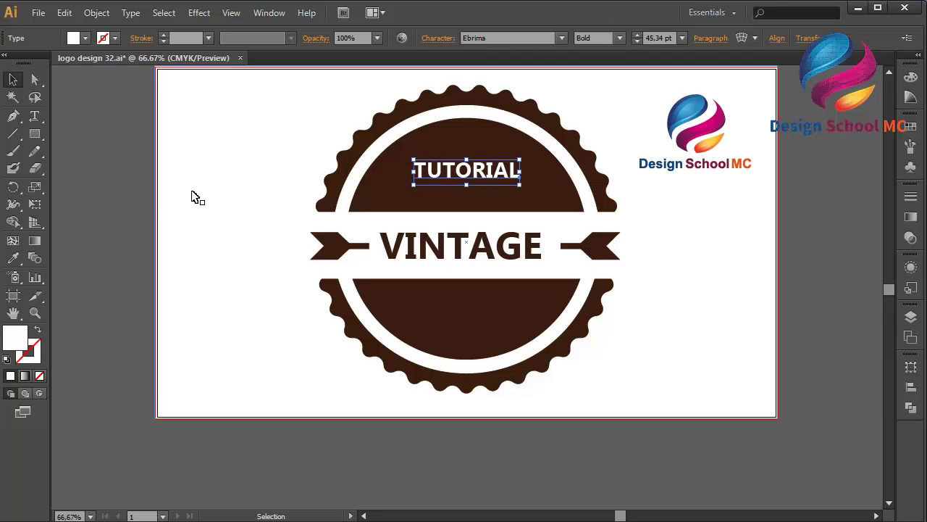
pyautogui.click(110, 220)
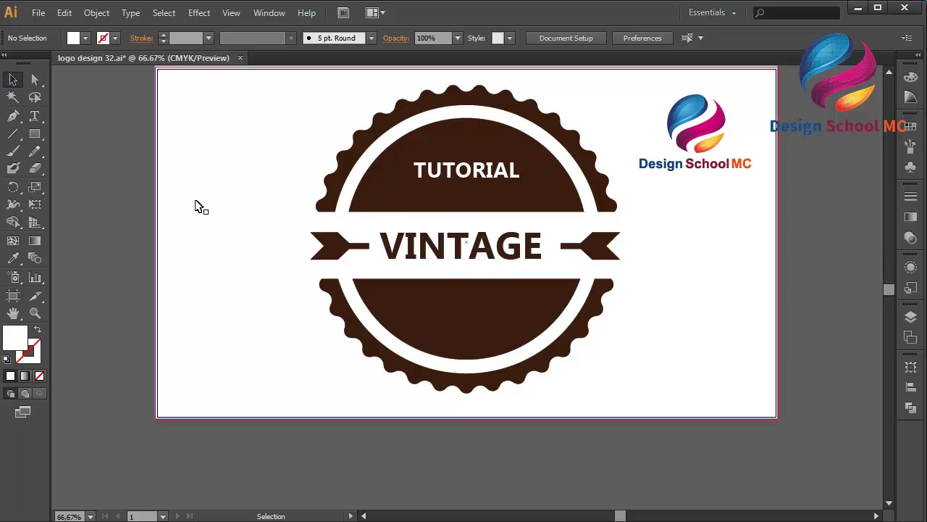
pyautogui.click(501, 181)
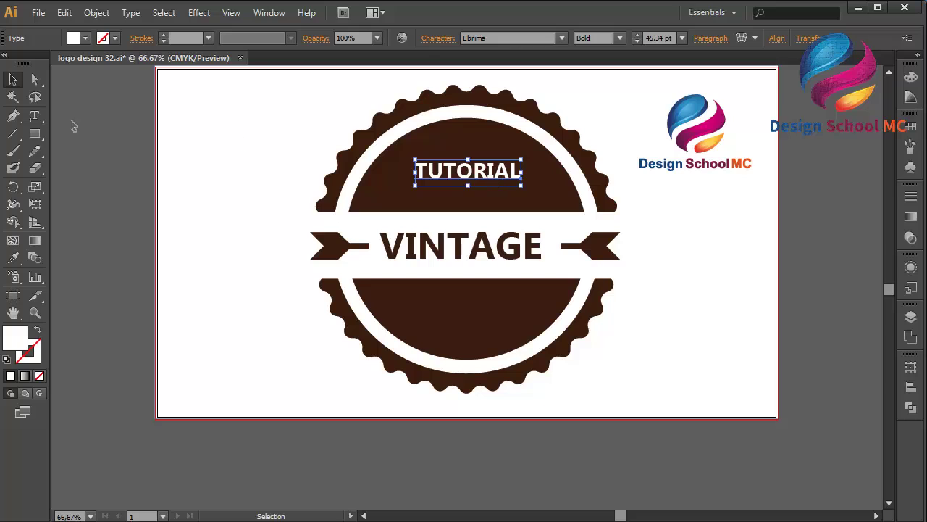
# Step: Bring up the Star settings (Radius 1 45 px, Radius 2 50 px, 35 points)
pyautogui.click(106, 128)
pyautogui.moveTo(35, 133); pyautogui.dragTo(117, 203)
pyautogui.click(266, 289)
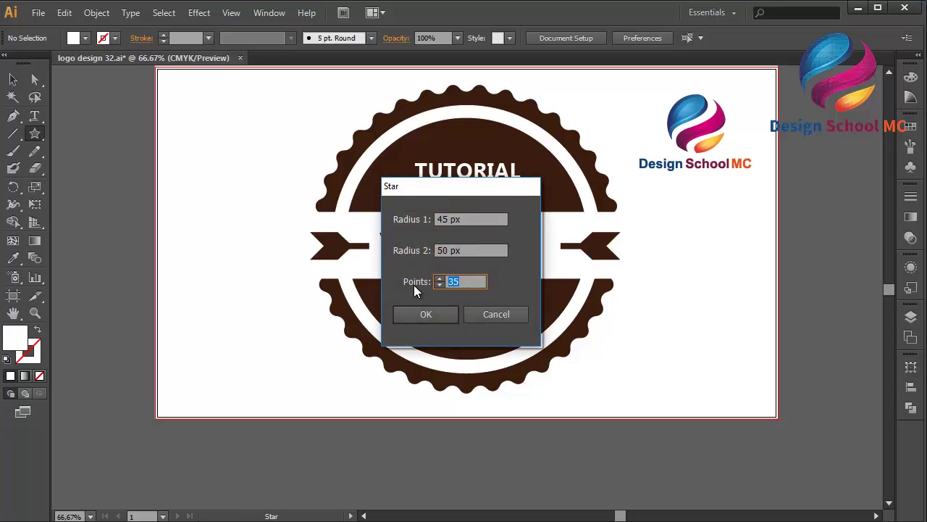
# Step: Draw a star with a first radius of 25, replacing an unwanted smaller star
pyautogui.moveTo(476, 219); pyautogui.dragTo(433, 226)
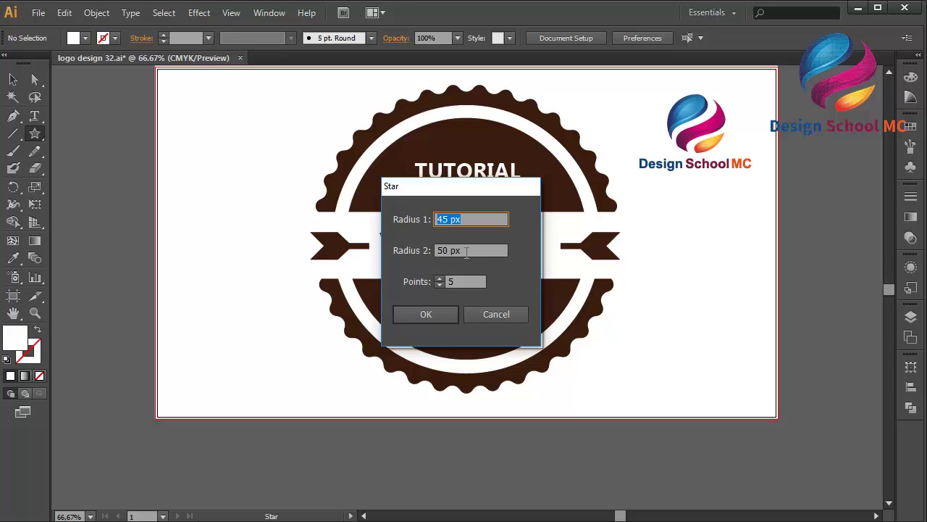
pyautogui.click(426, 316)
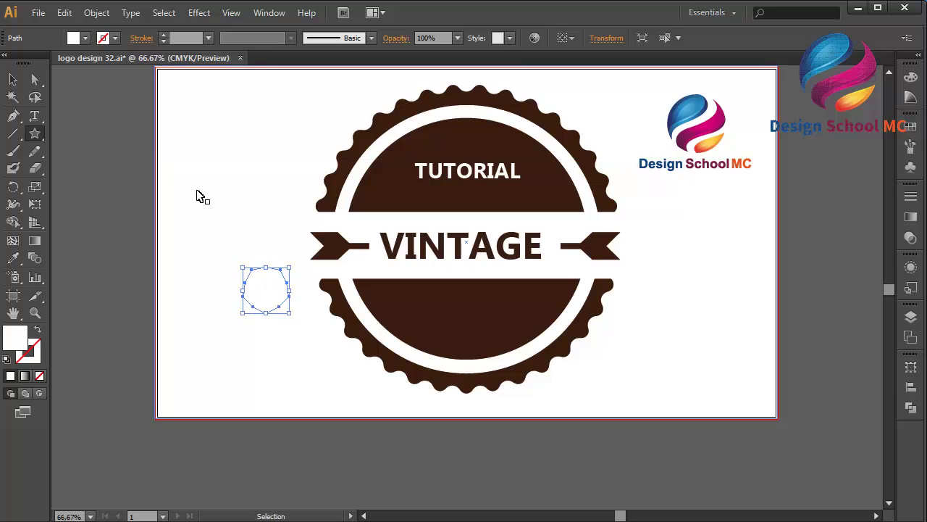
pyautogui.hotkey('ctrl', 'z')
pyautogui.click(245, 229)
pyautogui.press('Tab')
pyautogui.write('25')
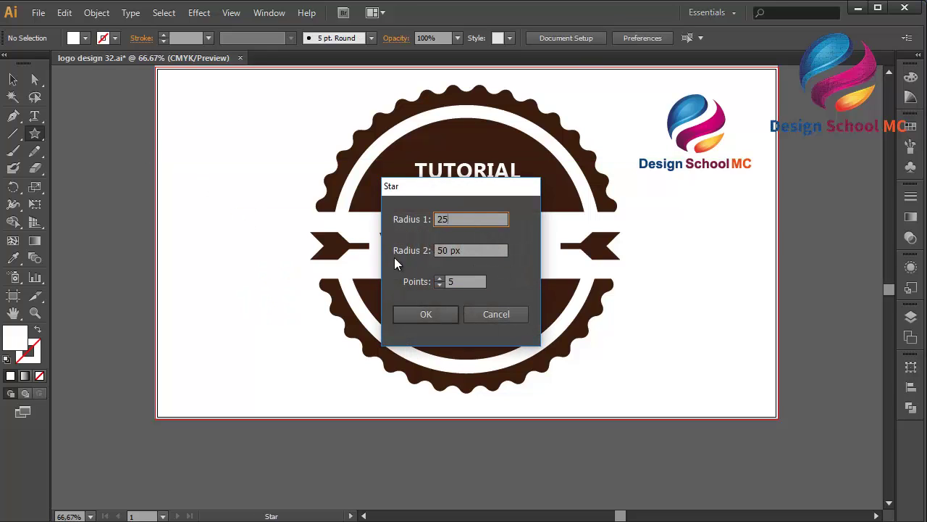
pyautogui.click(424, 315)
# Step: Open the star's fill colour and discard an attempted hex paste
pyautogui.click(13, 79)
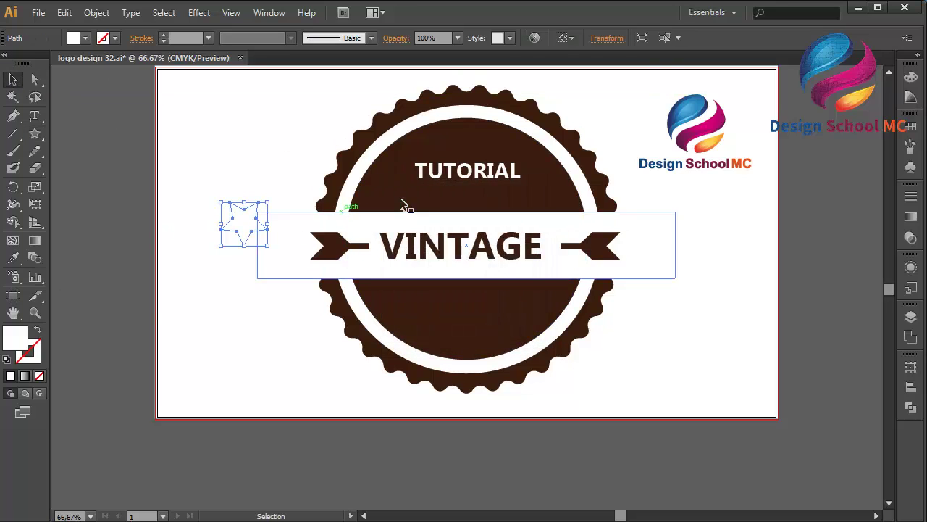
pyautogui.doubleClick(20, 338)
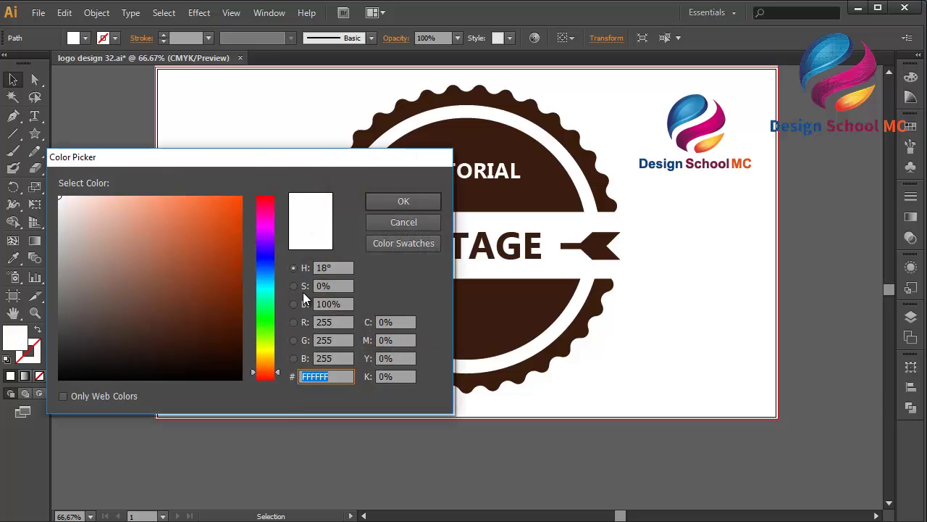
pyautogui.rightClick(321, 377)
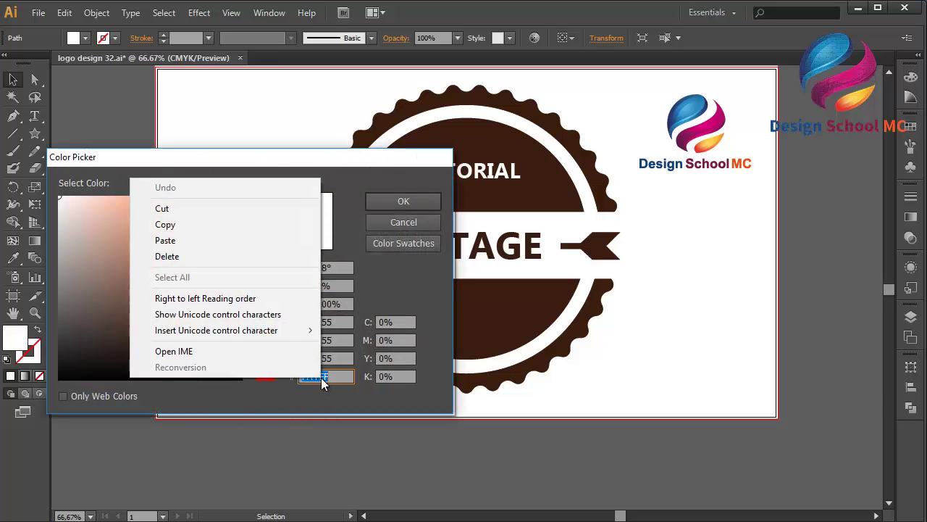
pyautogui.click(249, 244)
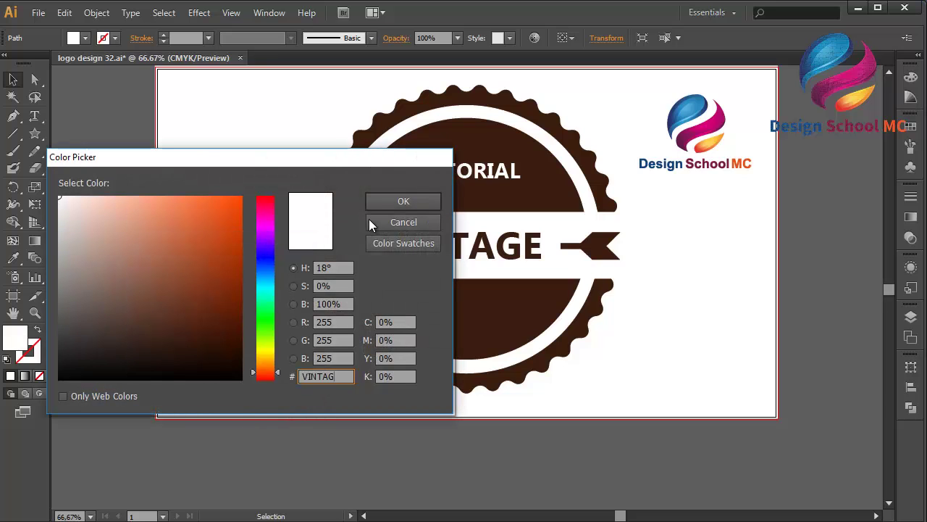
pyautogui.click(419, 224)
# Step: Copy the brown hex code 391D10 from the inner circle's fill
pyautogui.click(488, 332)
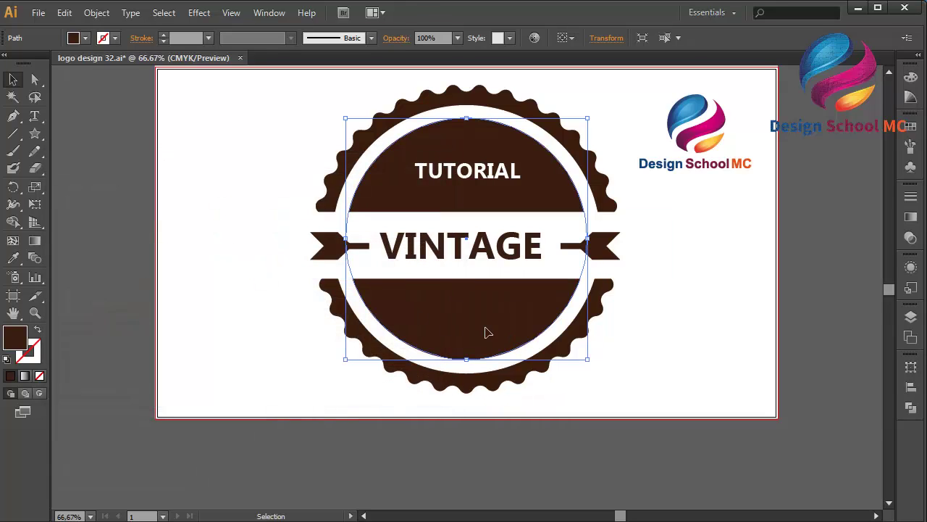
pyautogui.doubleClick(11, 338)
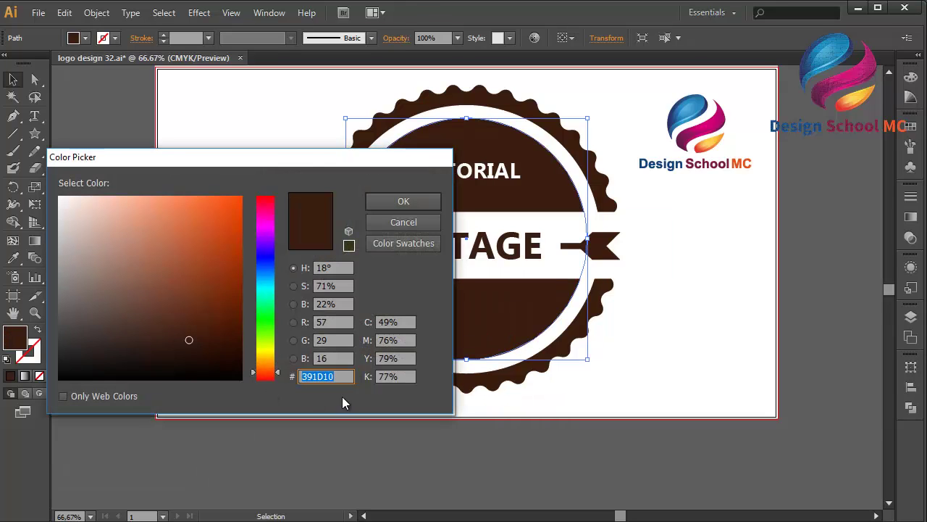
pyautogui.rightClick(341, 376)
pyautogui.click(245, 224)
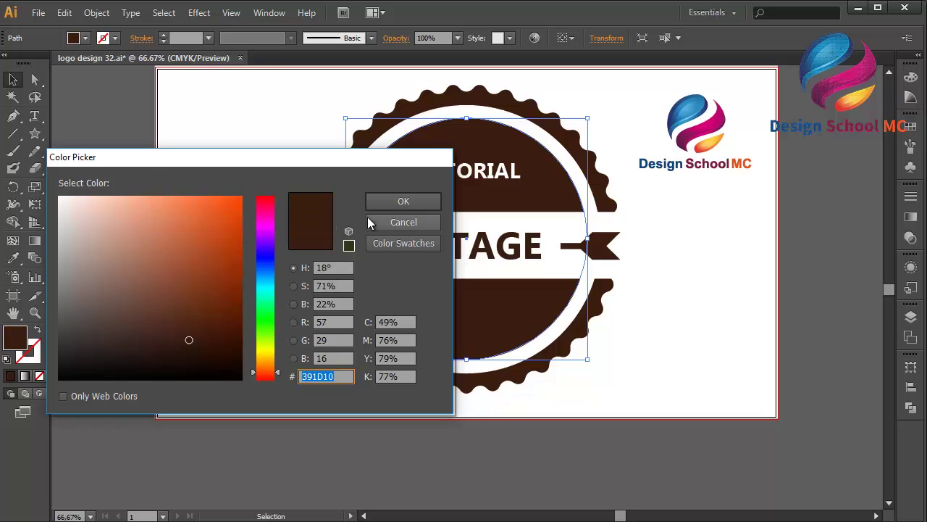
pyautogui.click(403, 222)
# Step: Paste 391D10 into the star's fill to make it dark brown
pyautogui.click(248, 234)
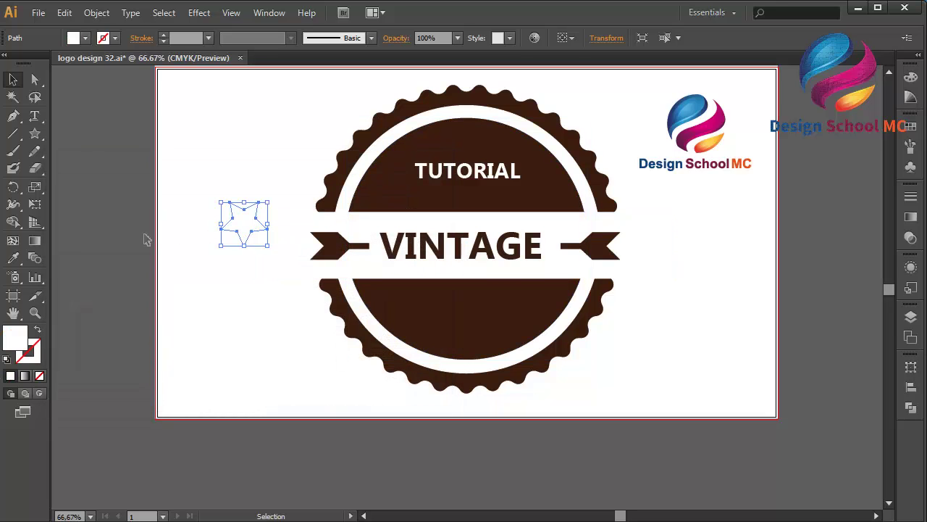
pyautogui.doubleClick(13, 345)
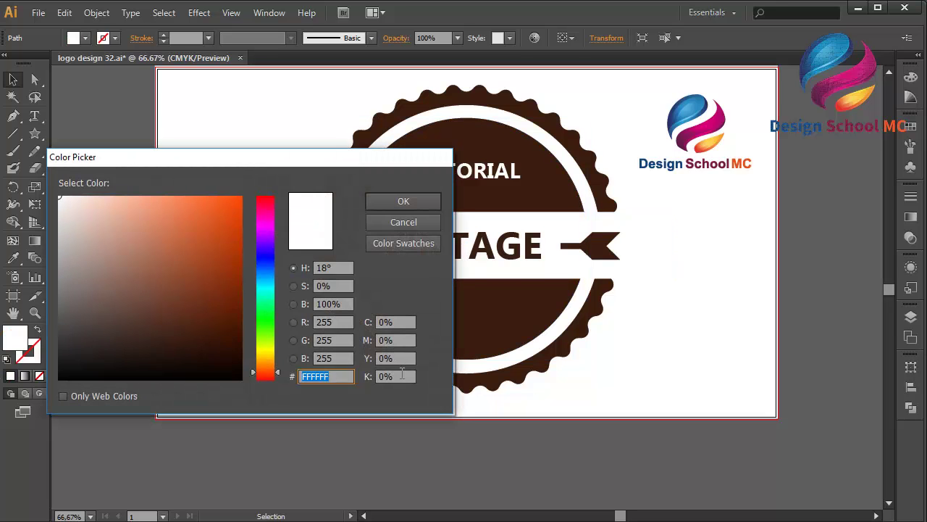
pyautogui.rightClick(346, 382)
pyautogui.click(252, 242)
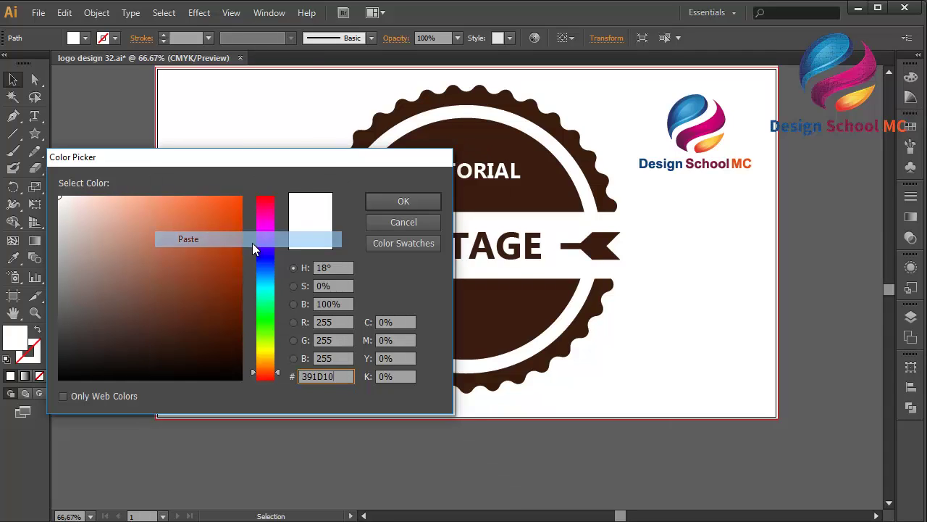
pyautogui.click(397, 205)
# Step: Move the star to the left of TUTORIAL and fill it pure white
pyautogui.moveTo(249, 234); pyautogui.dragTo(390, 173)
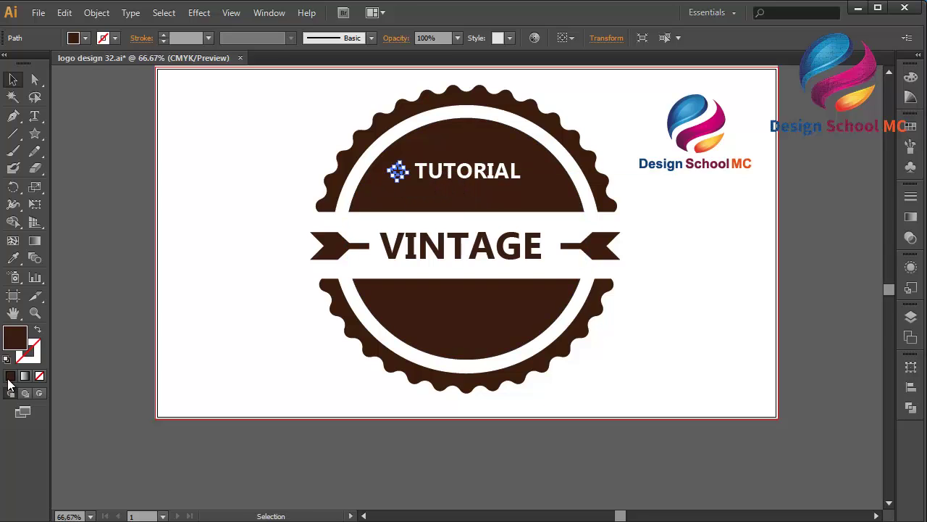
pyautogui.doubleClick(18, 341)
pyautogui.moveTo(145, 318); pyautogui.dragTo(58, 194)
pyautogui.click(404, 202)
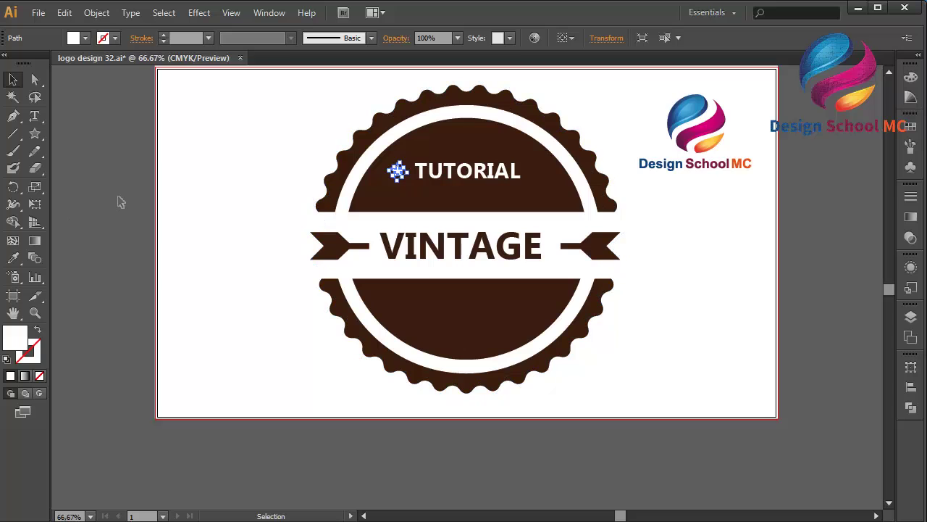
pyautogui.click(118, 201)
# Step: Duplicate the white star in front and place the copy right of TUTORIAL
pyautogui.click(399, 176)
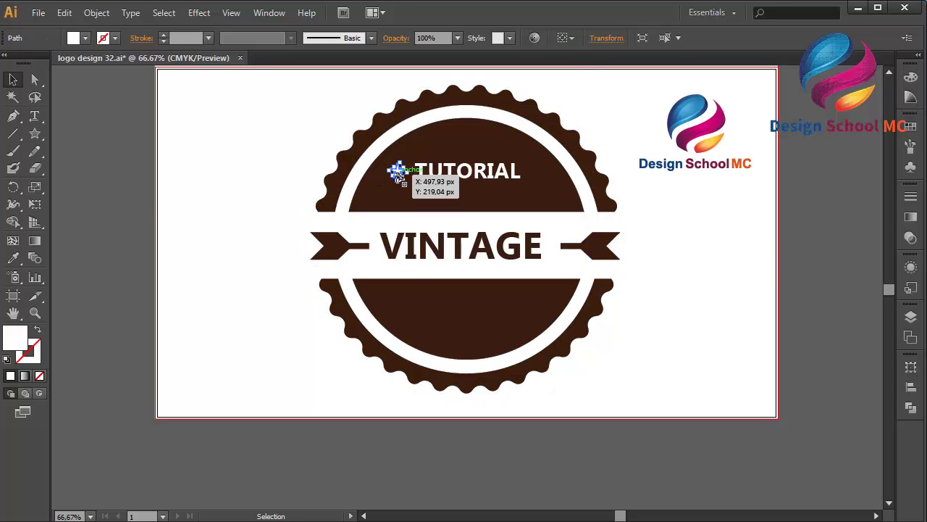
pyautogui.click(65, 13)
pyautogui.click(91, 81)
pyautogui.click(65, 13)
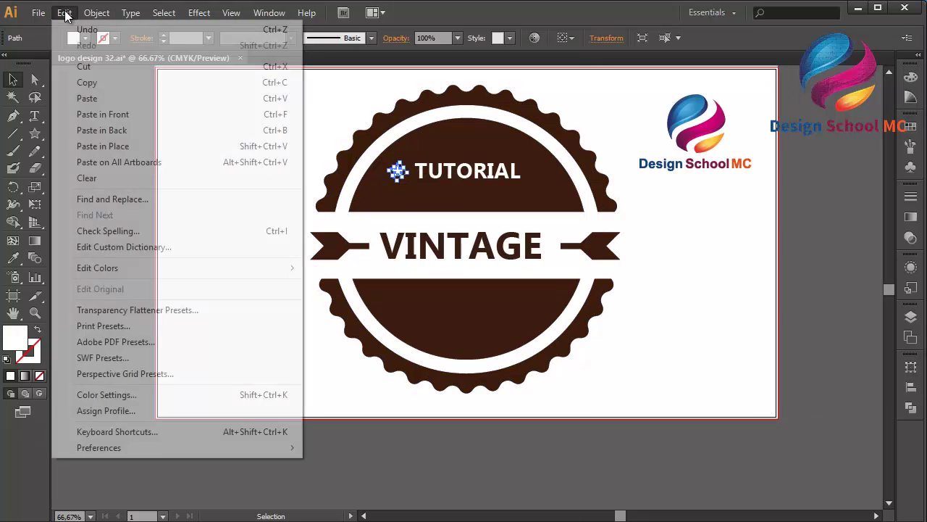
pyautogui.click(109, 113)
pyautogui.moveTo(418, 181); pyautogui.dragTo(543, 178)
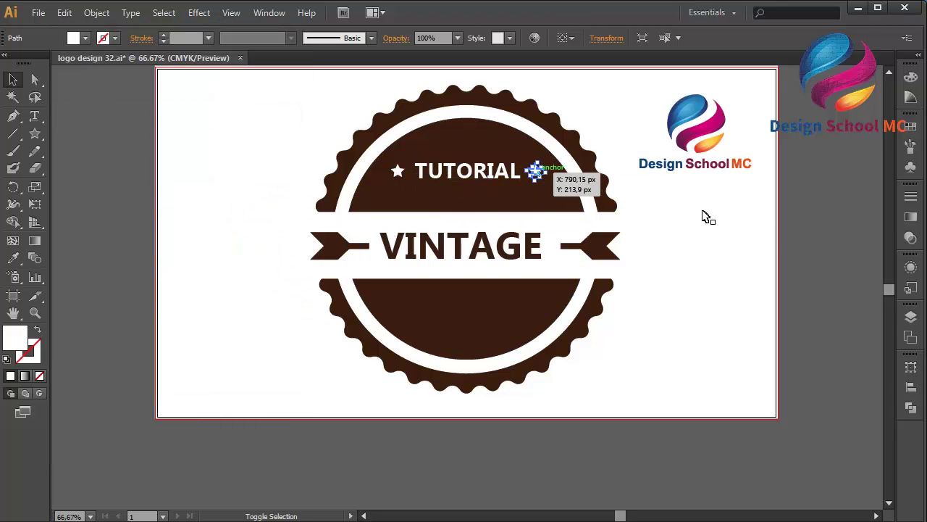
pyautogui.click(829, 267)
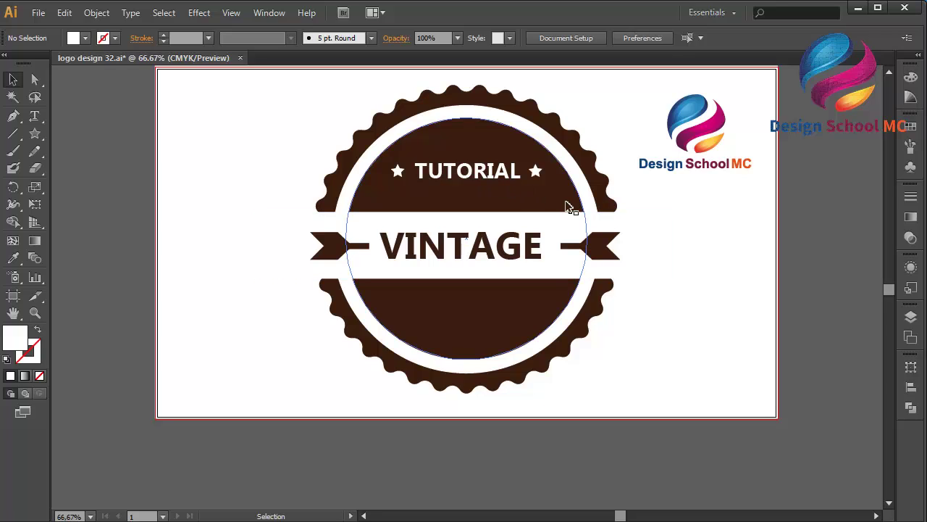
pyautogui.click(484, 173)
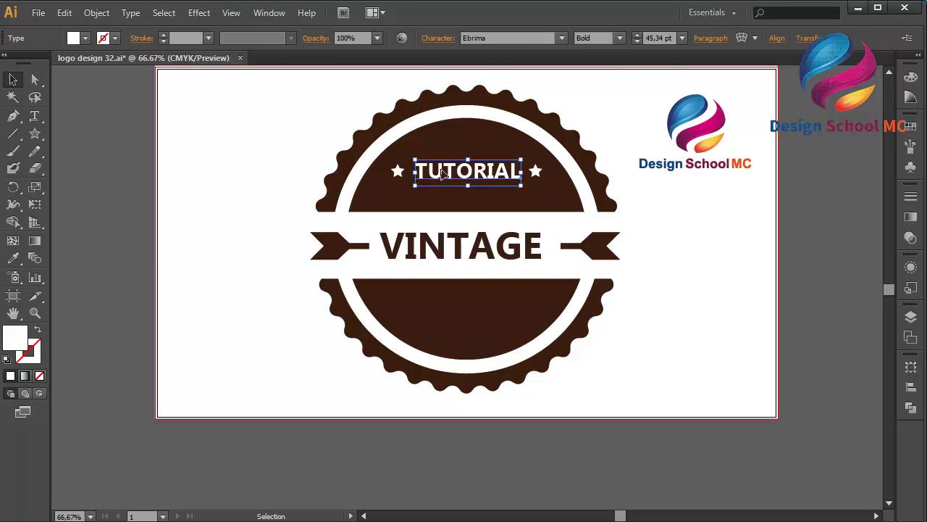
# Step: Lower TUTORIAL and draw a thin white rectangle line between the two stars
pyautogui.moveTo(464, 181); pyautogui.dragTo(467, 196)
pyautogui.moveTo(35, 134); pyautogui.dragTo(62, 133)
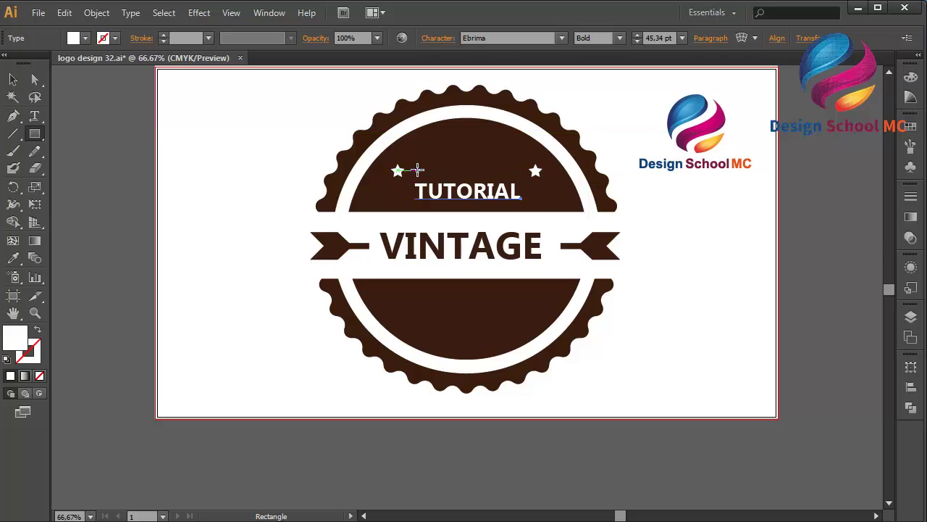
pyautogui.moveTo(417, 170); pyautogui.dragTo(520, 168)
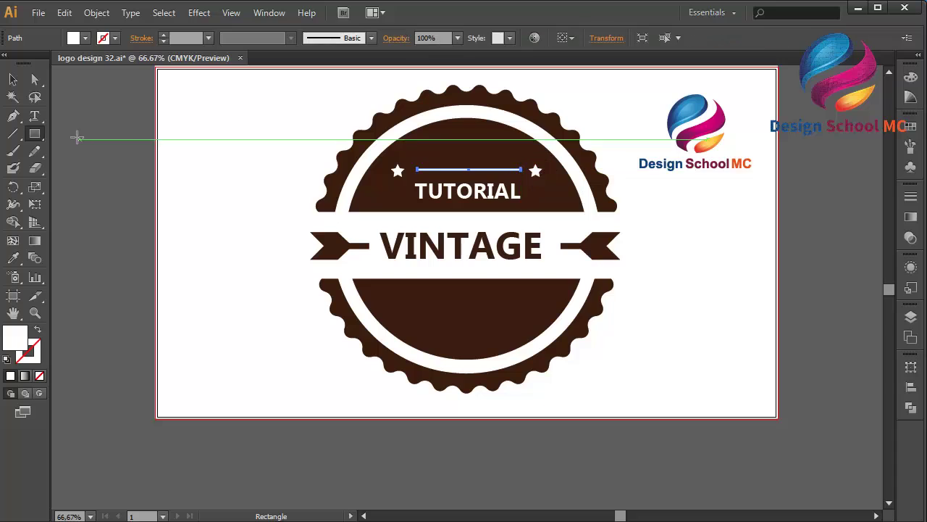
pyautogui.click(13, 79)
pyautogui.click(333, 149)
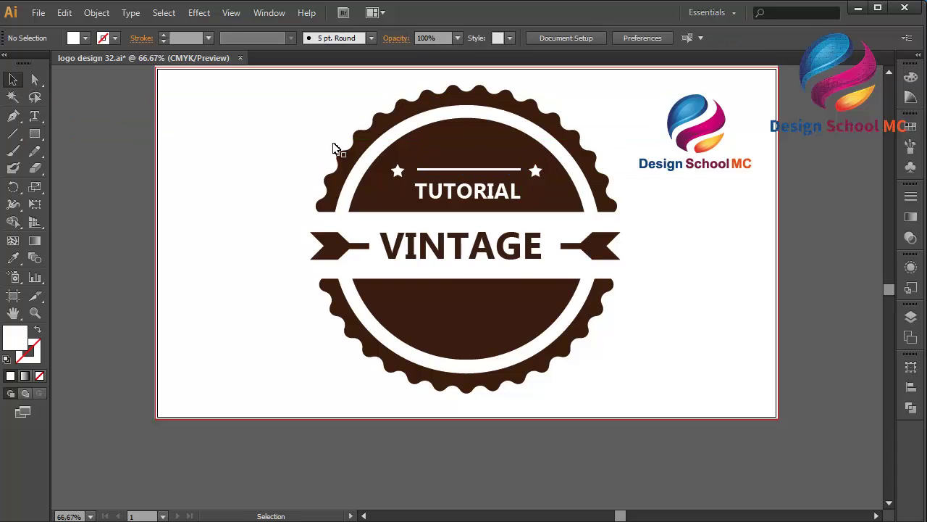
pyautogui.click(499, 173)
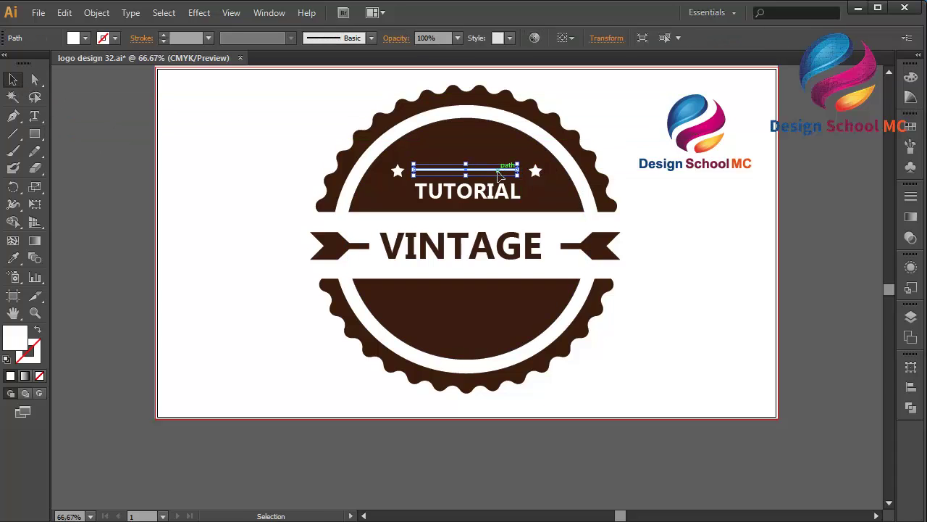
pyautogui.click(100, 168)
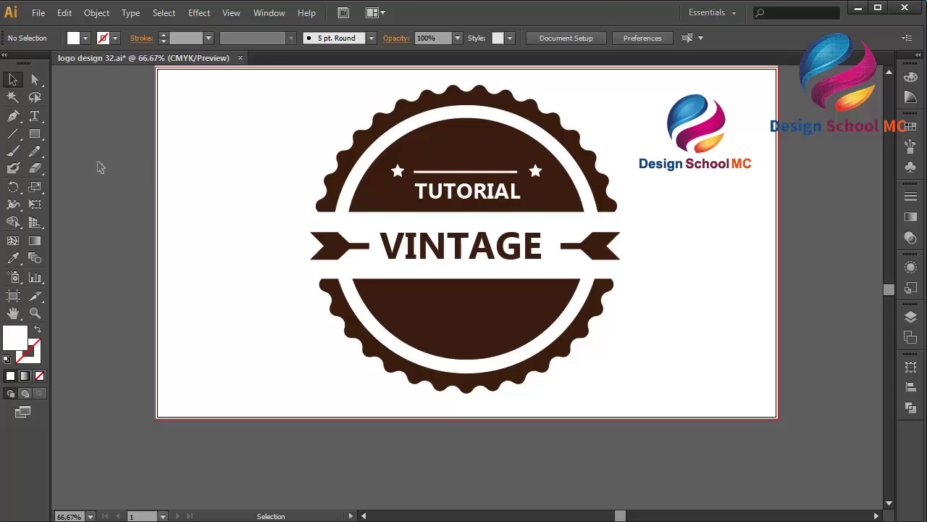
# Step: Nudge TUTORIAL slightly lower and paste a duplicate of it in front
pyautogui.click(339, 244)
pyautogui.click(471, 198)
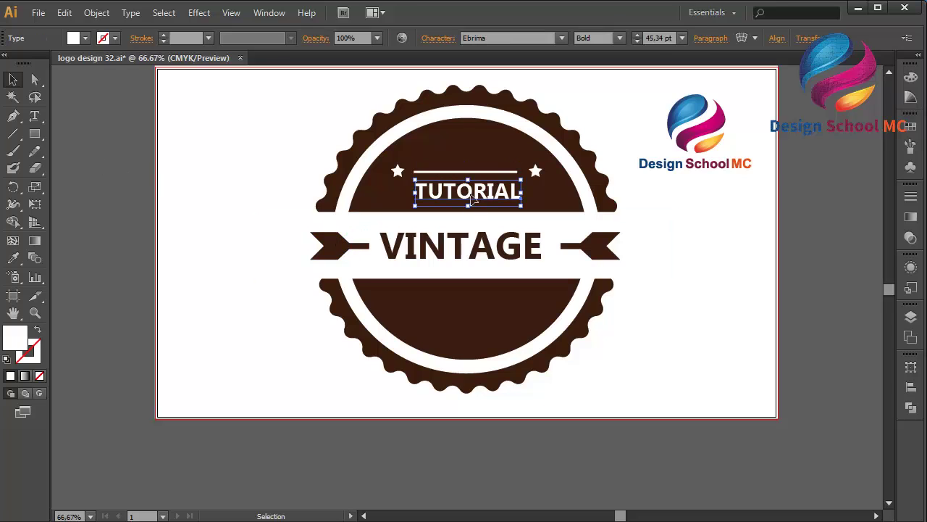
pyautogui.moveTo(471, 198); pyautogui.dragTo(472, 201)
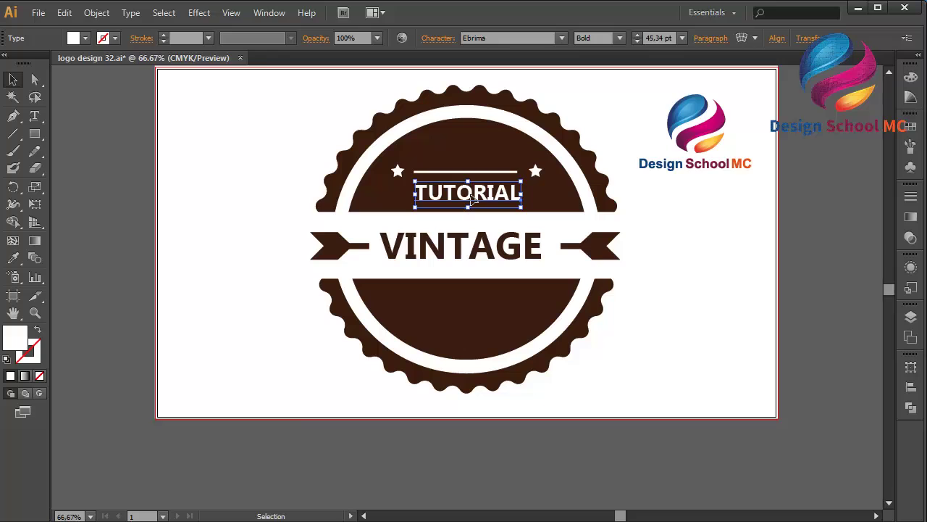
pyautogui.click(64, 13)
pyautogui.click(88, 82)
pyautogui.click(64, 13)
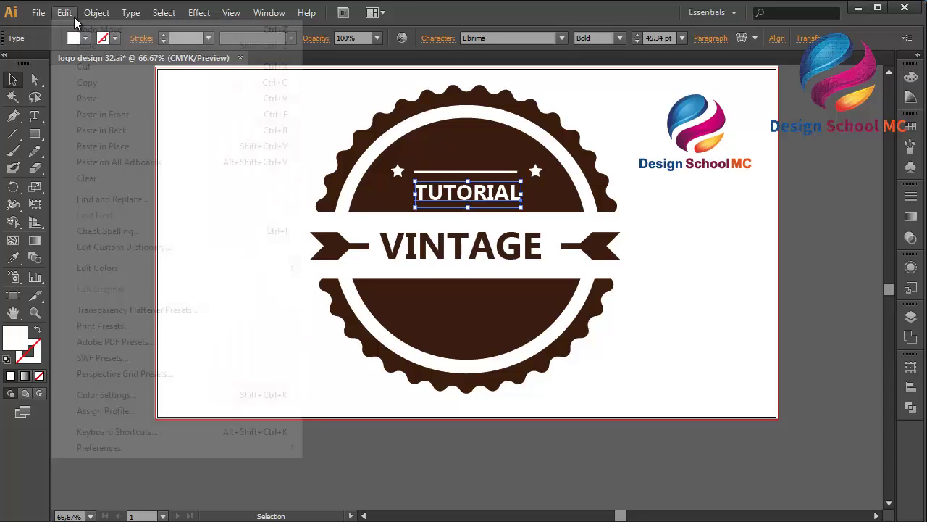
pyautogui.click(127, 116)
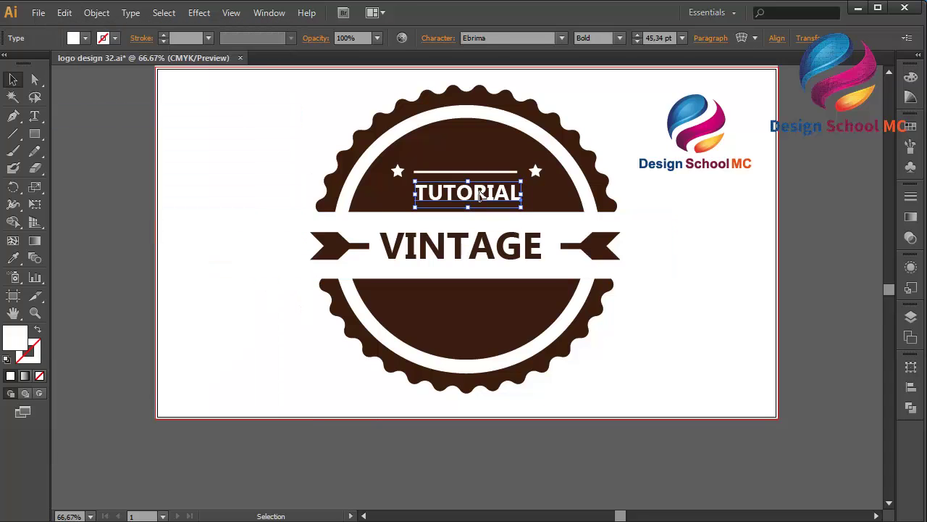